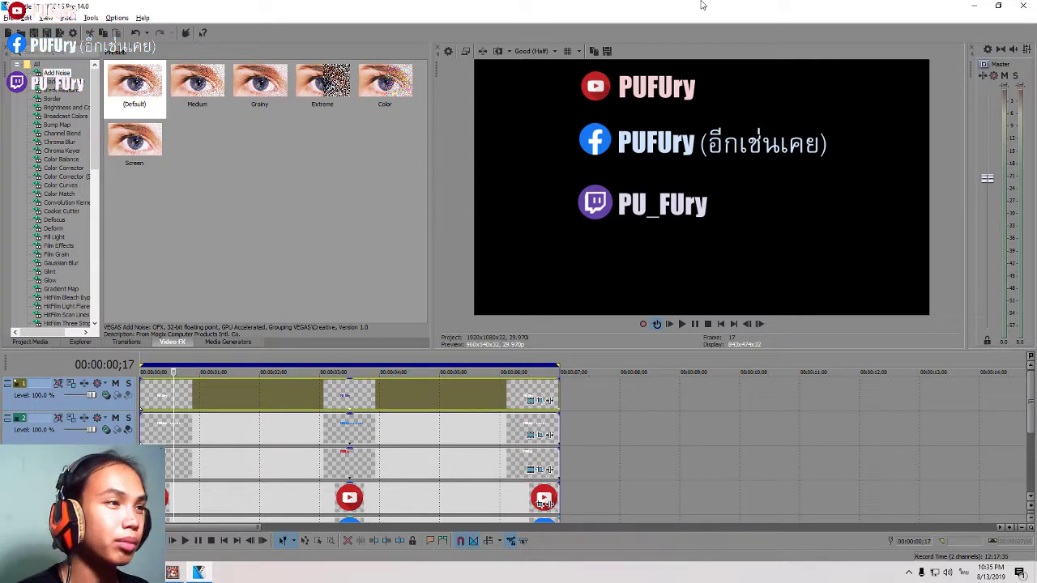
Place YouTube-Circle-logo-300x300.png from the project media on track 3, starting at 00:00:08;03.
left_click(367, 395)
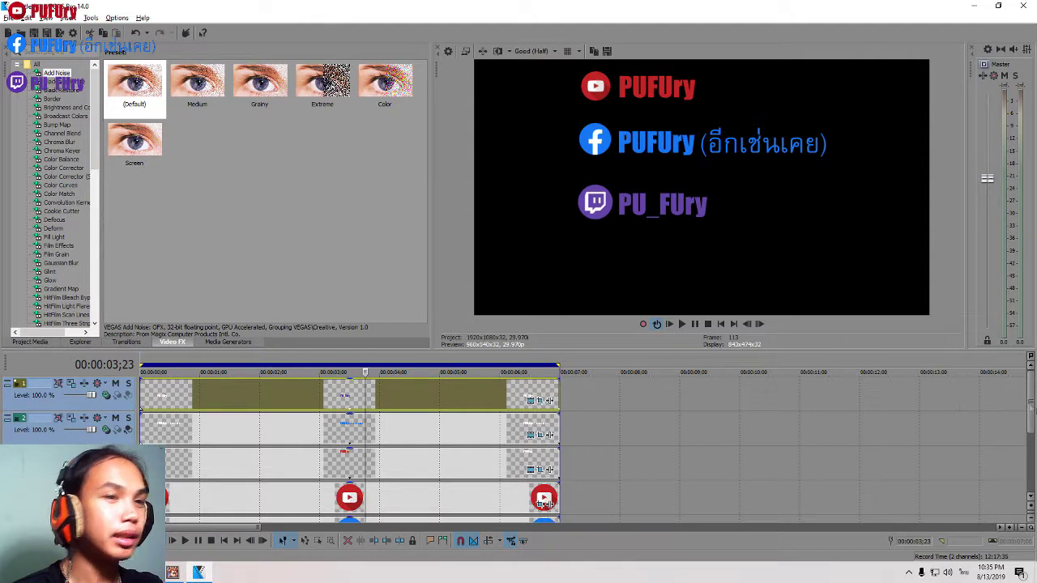
mouse_move(1031, 435)
left_mouse_down()
mouse_move(1032, 459)
mouse_move(1031, 420)
left_mouse_up()
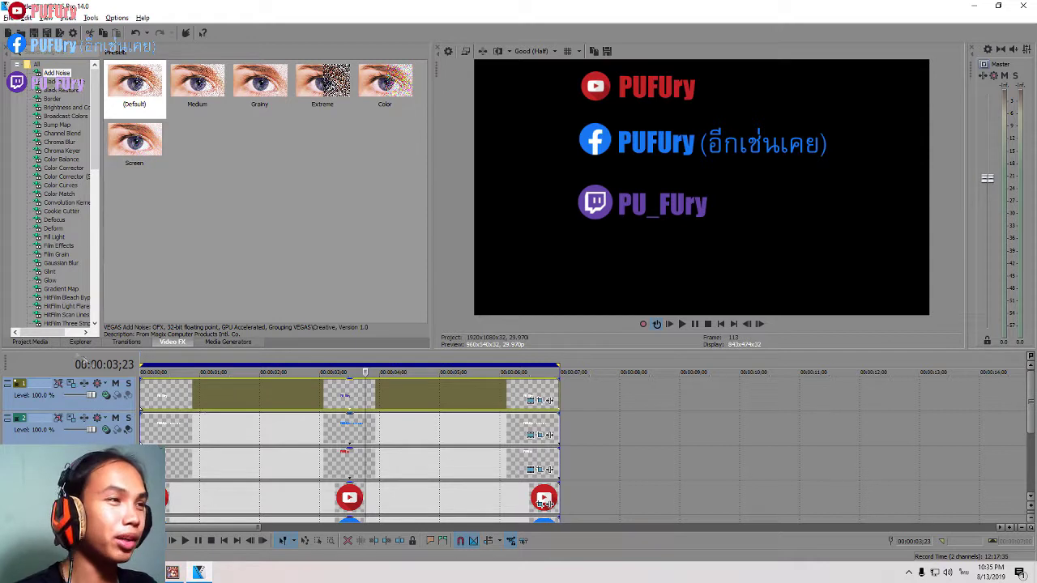
left_click(36, 347)
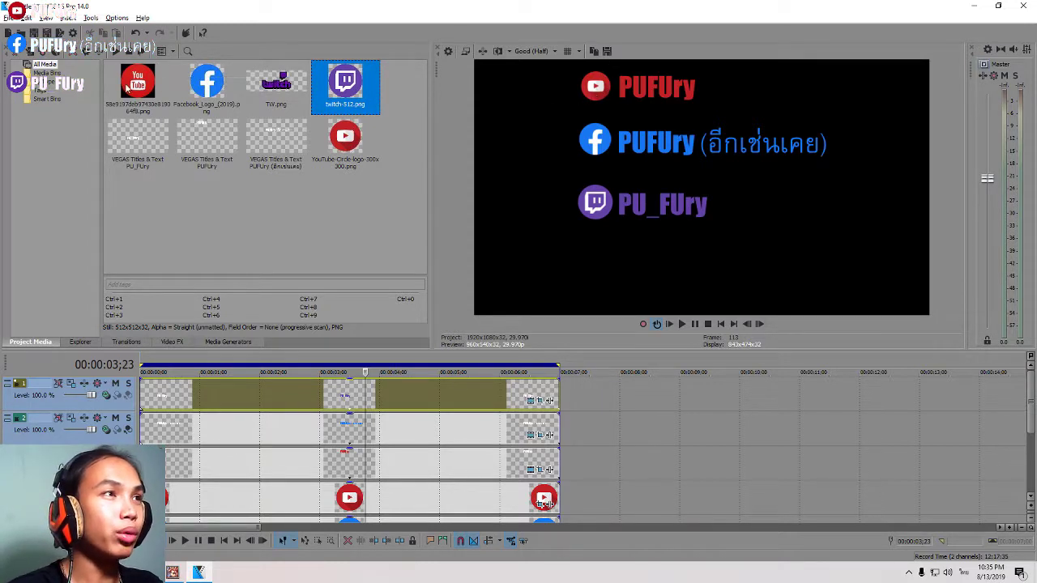
left_click(626, 428)
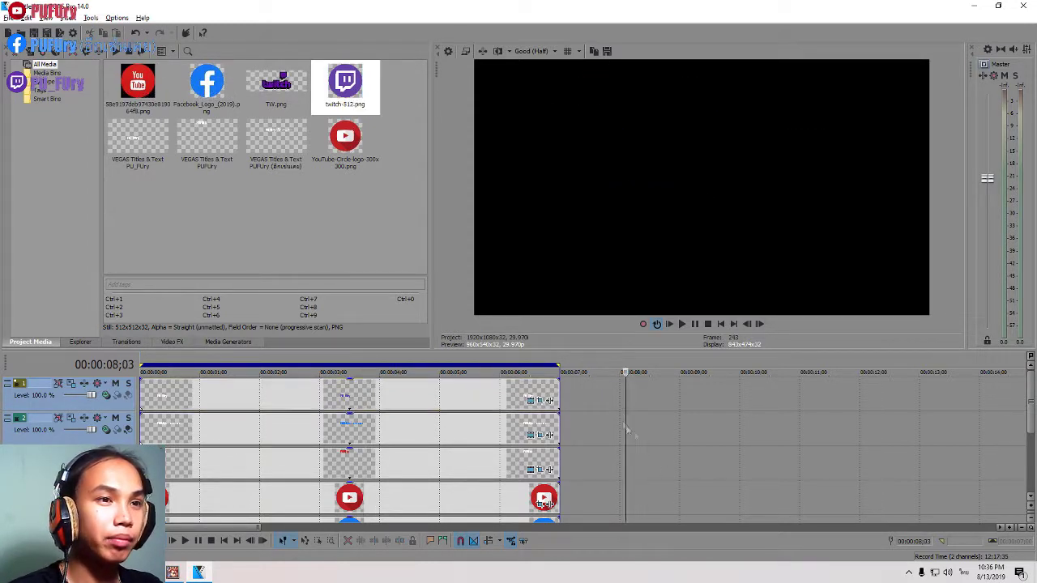
scroll(1029, 409, "down", 1)
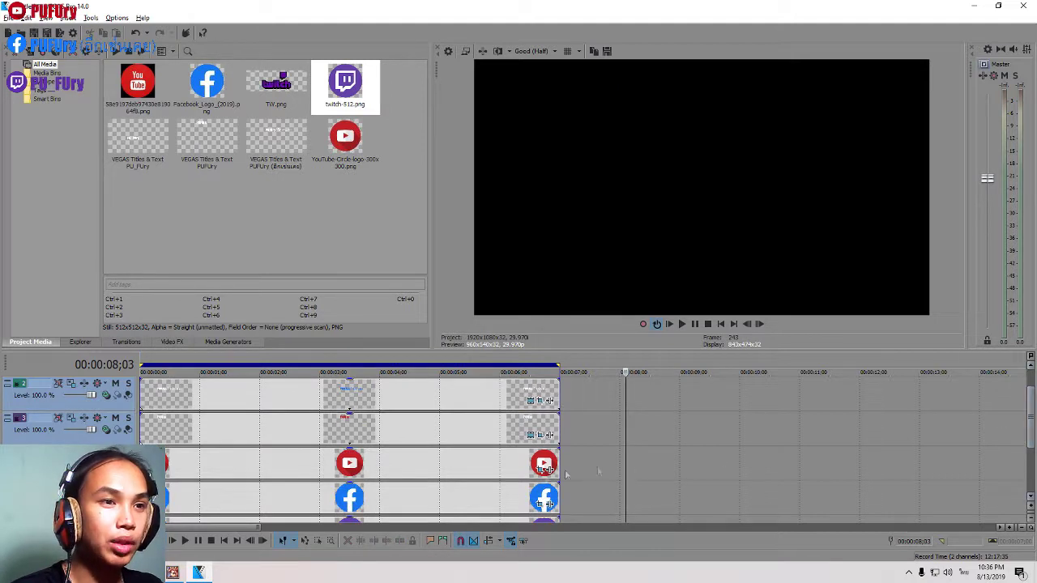
left_click_drag(345, 138, 640, 429)
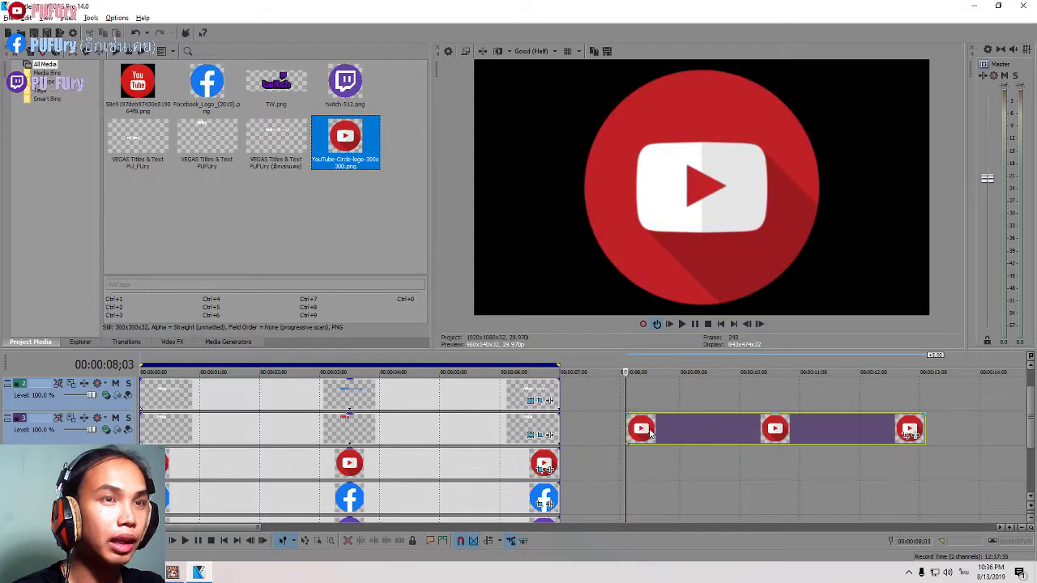
Open Event Pan/Crop for the new YouTube logo event and enlarge its crop frame to about 584 by 458.
left_click(688, 428)
left_click(726, 442)
left_click(654, 434)
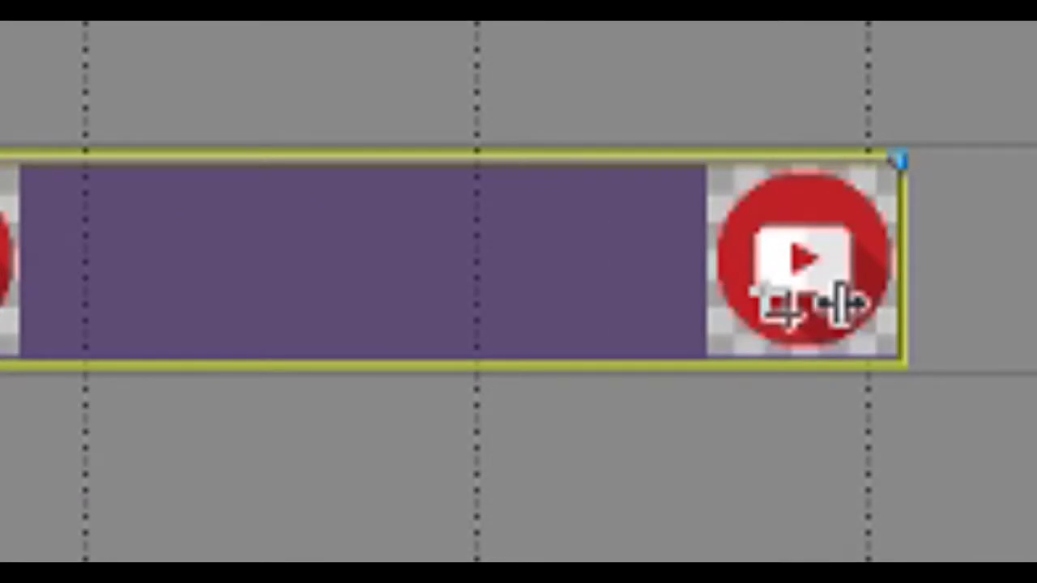
left_click(777, 318)
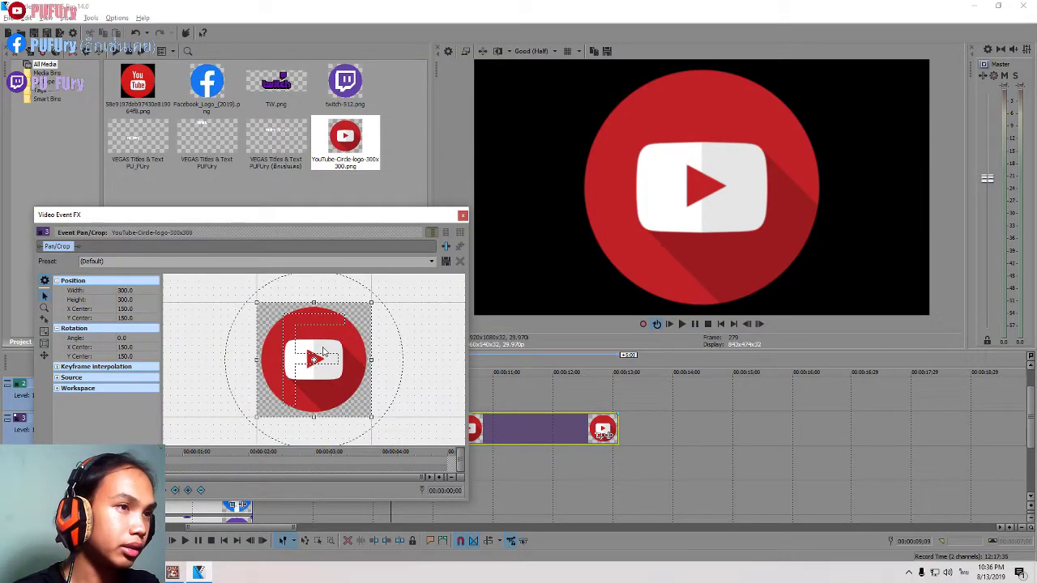
scroll(318, 349, "up", 2)
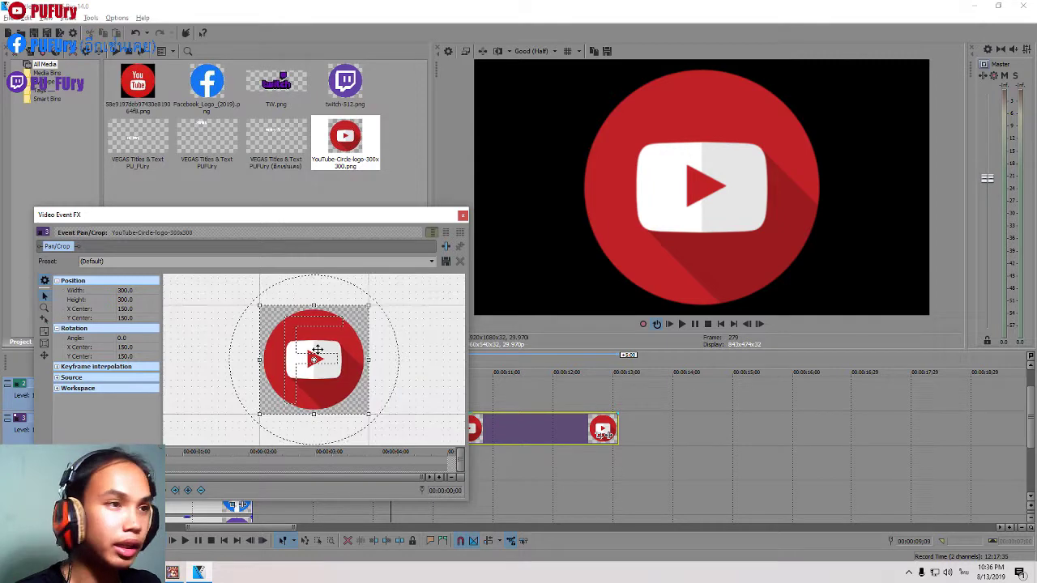
scroll(287, 370, "down", 3)
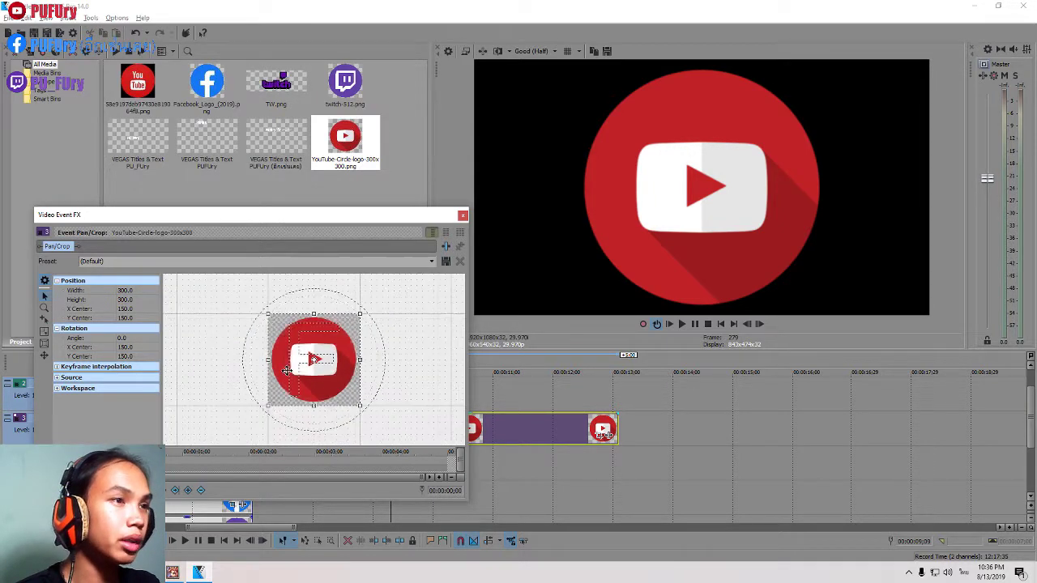
left_click_drag(347, 326, 428, 284)
Shrink the YouTube logo further by enlarging its crop frame to about 1,533 by 1,627 and centre the frame at about X 500, Y 169.
scroll(312, 385, "down", 4)
scroll(305, 381, "down", 2)
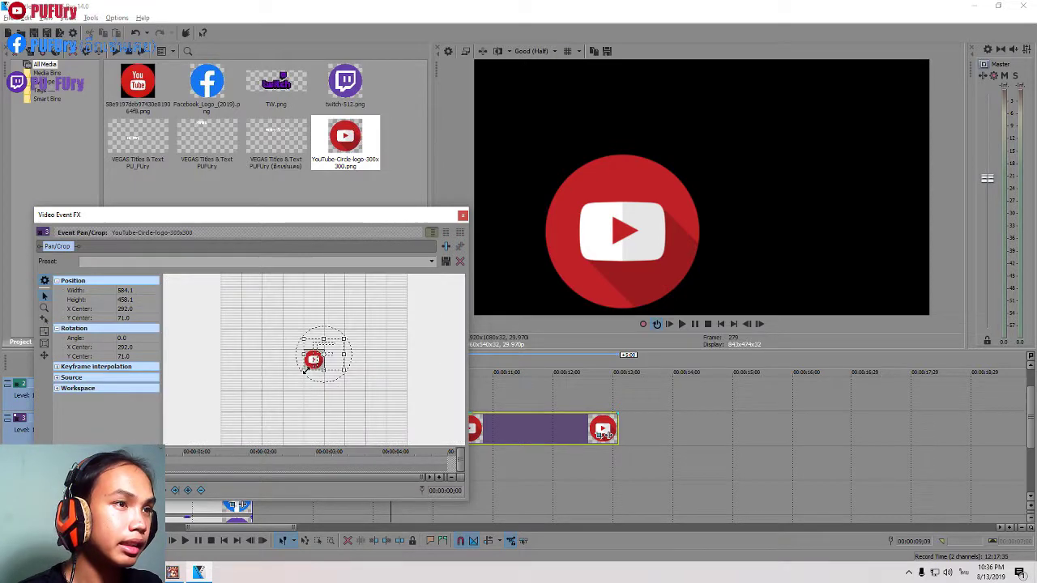
left_click_drag(299, 374, 233, 451)
left_click_drag(300, 410, 329, 383)
mouse_move(383, 299)
left_mouse_down()
mouse_move(435, 260)
mouse_move(370, 302)
mouse_move(409, 276)
mouse_move(421, 279)
mouse_move(363, 306)
left_mouse_up()
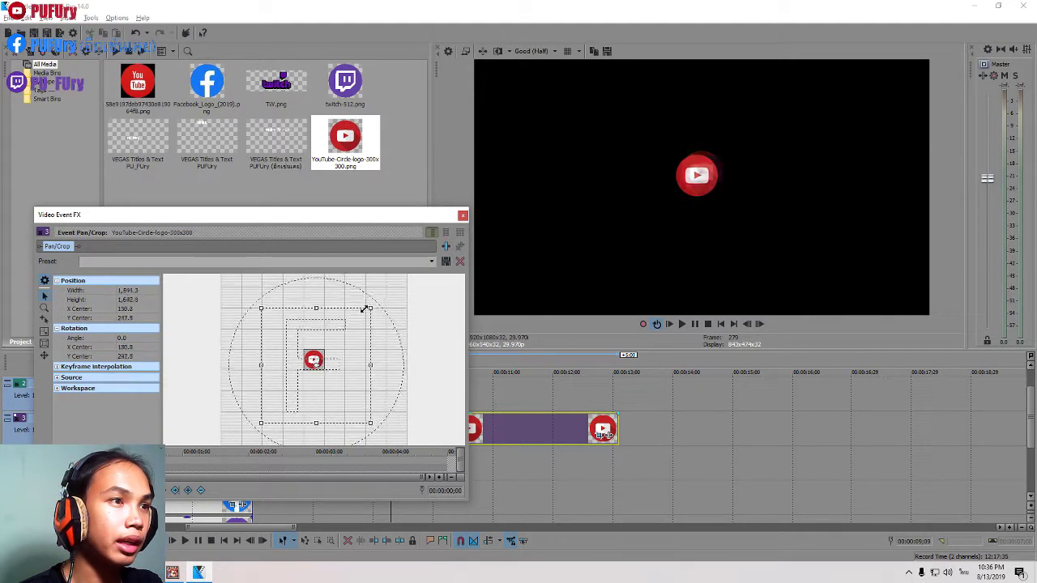
left_click_drag(339, 350, 362, 347)
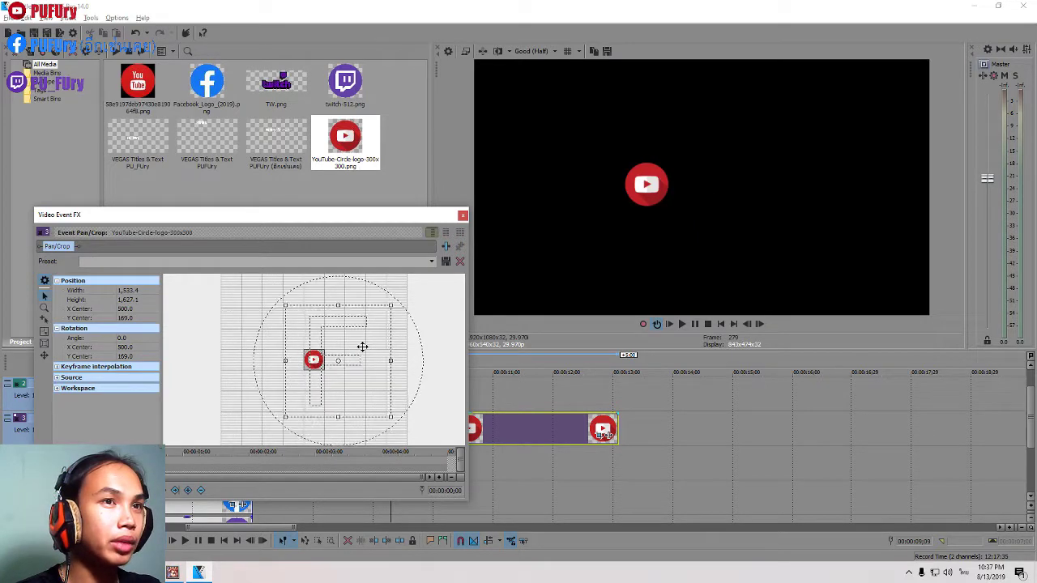
left_click(461, 216)
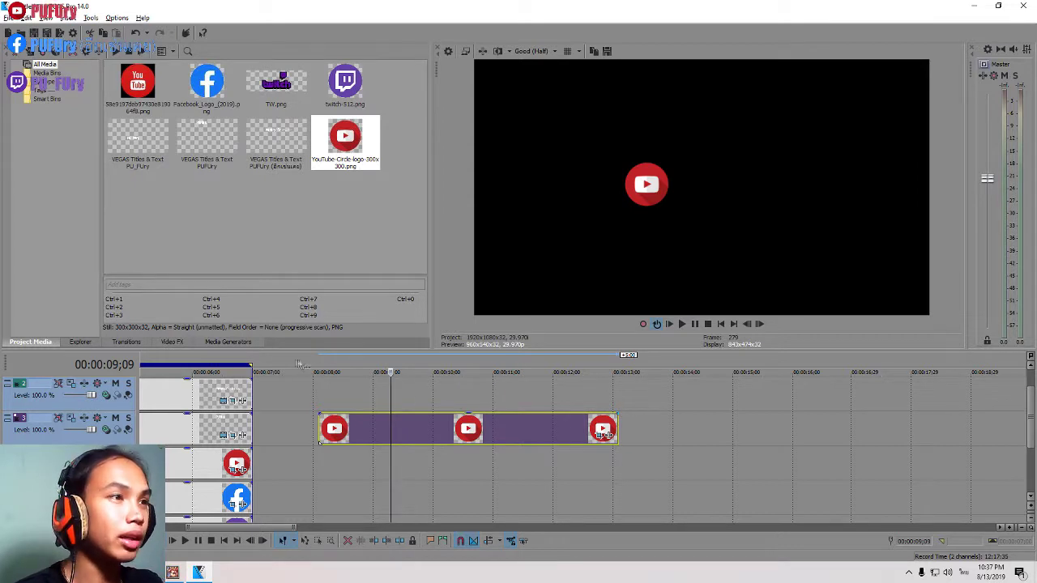
Try inserting a new video track above the existing tracks.
left_click(398, 395)
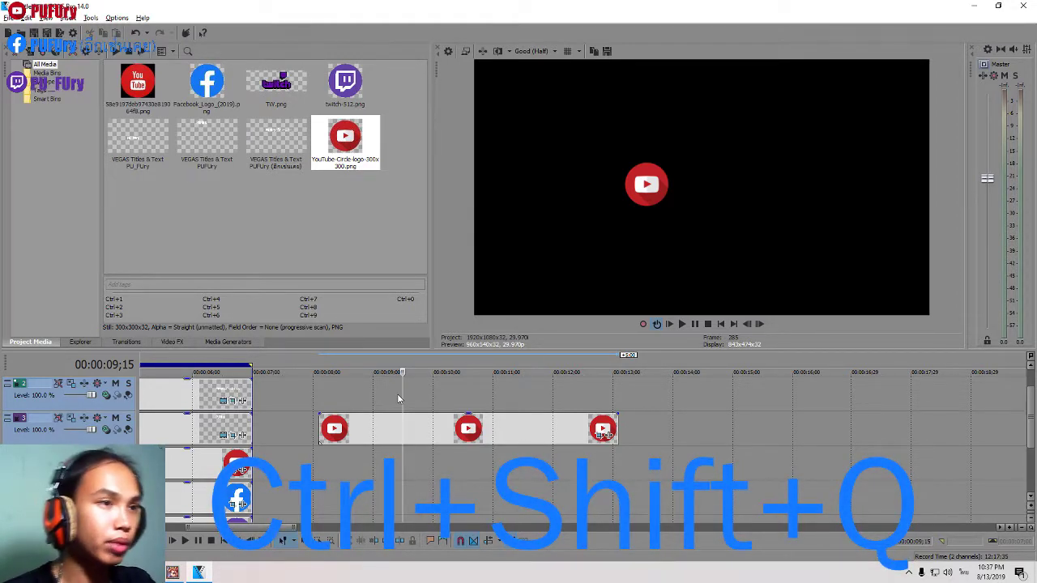
key("ctrl+shift+q")
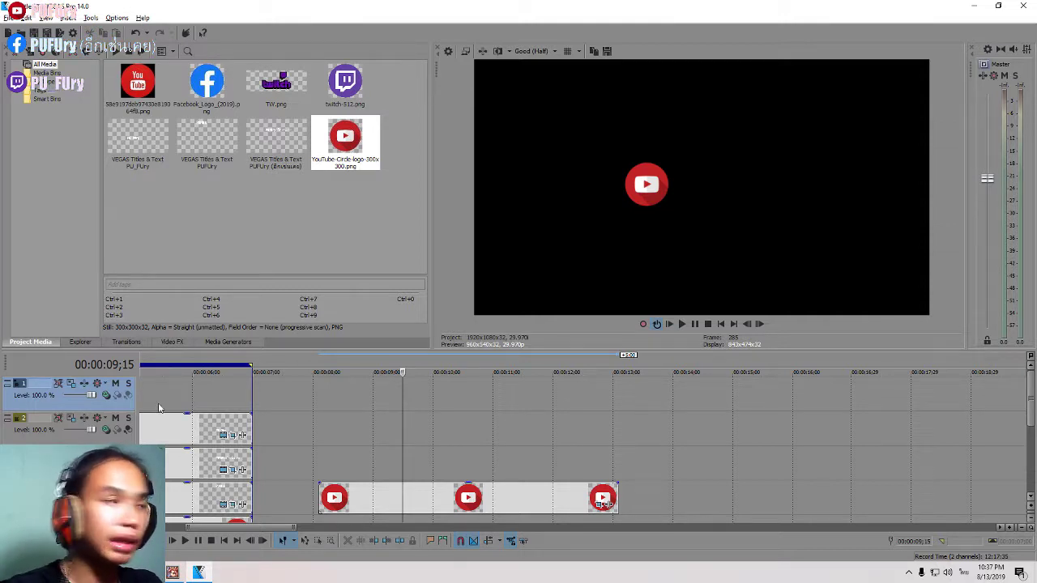
scroll(158, 408, "down", 1)
Add a default Titles & Text event on track 2 at 00:00:08;03, directly above the YouTube logo event.
left_click(316, 431)
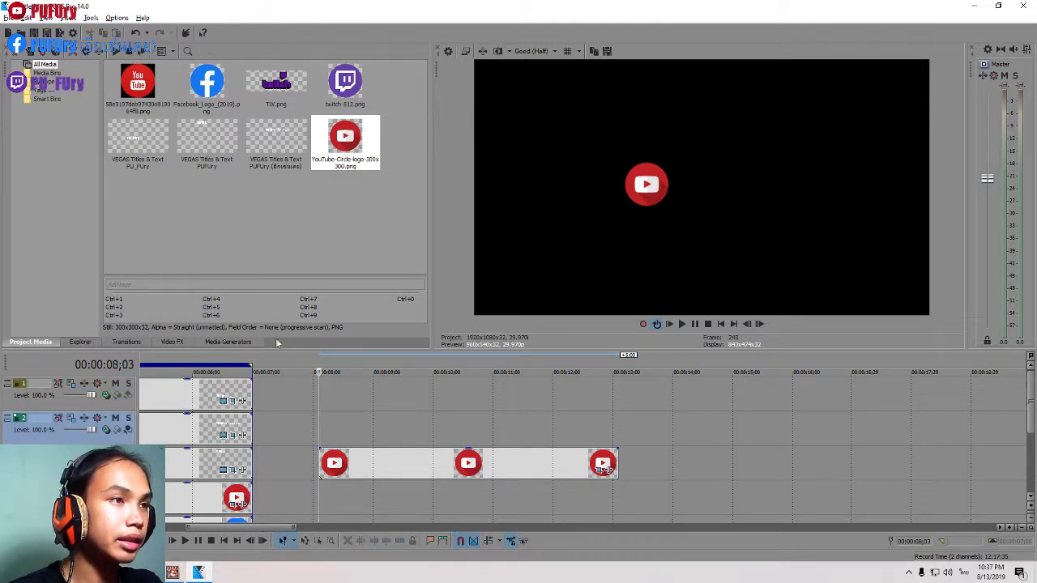
left_click(229, 342)
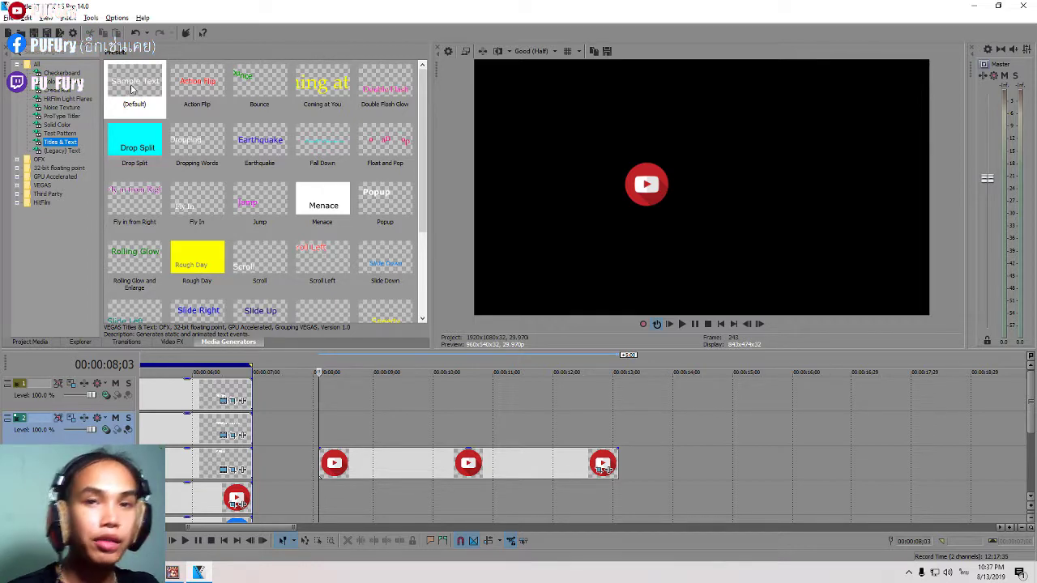
left_click_drag(133, 90, 329, 433)
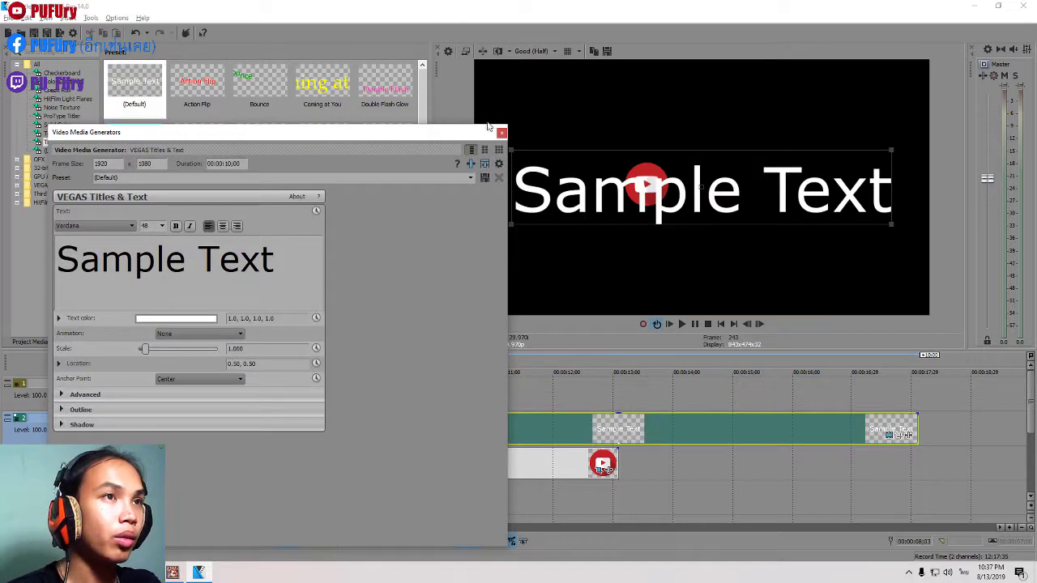
left_click(502, 133)
left_click(375, 475)
left_click(420, 468)
left_click(470, 466)
left_click(332, 467)
Scale the sample title down to about 0.388 and position it beside the YouTube logo at about 0.60, 0.51.
left_click(347, 429)
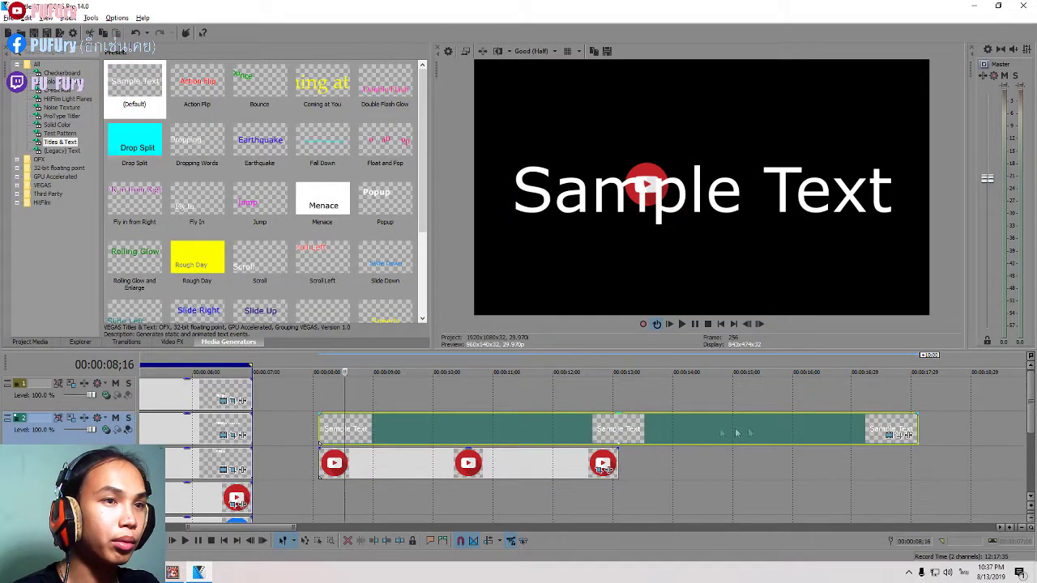
left_click(888, 434)
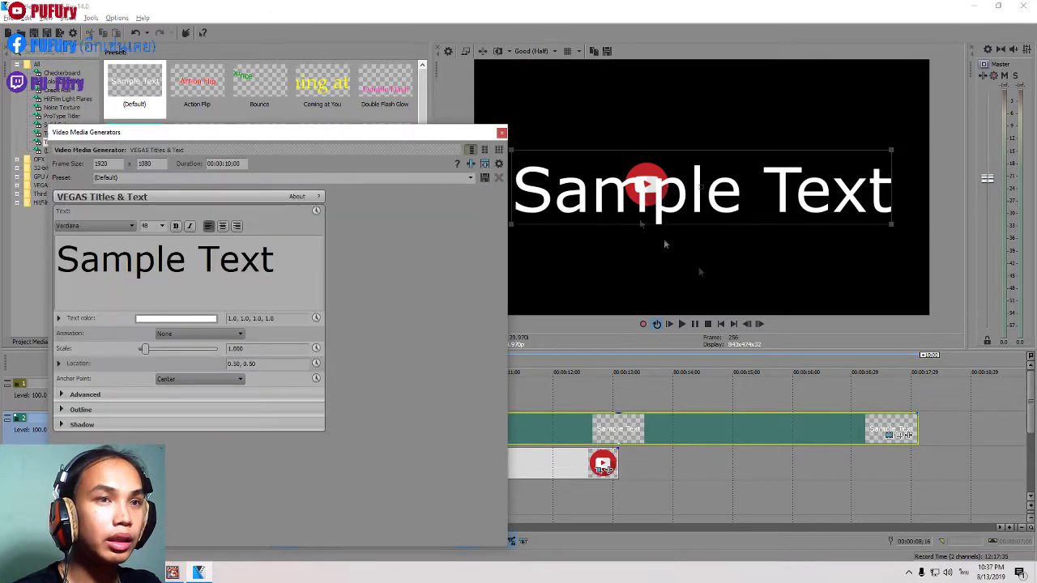
left_click(503, 134)
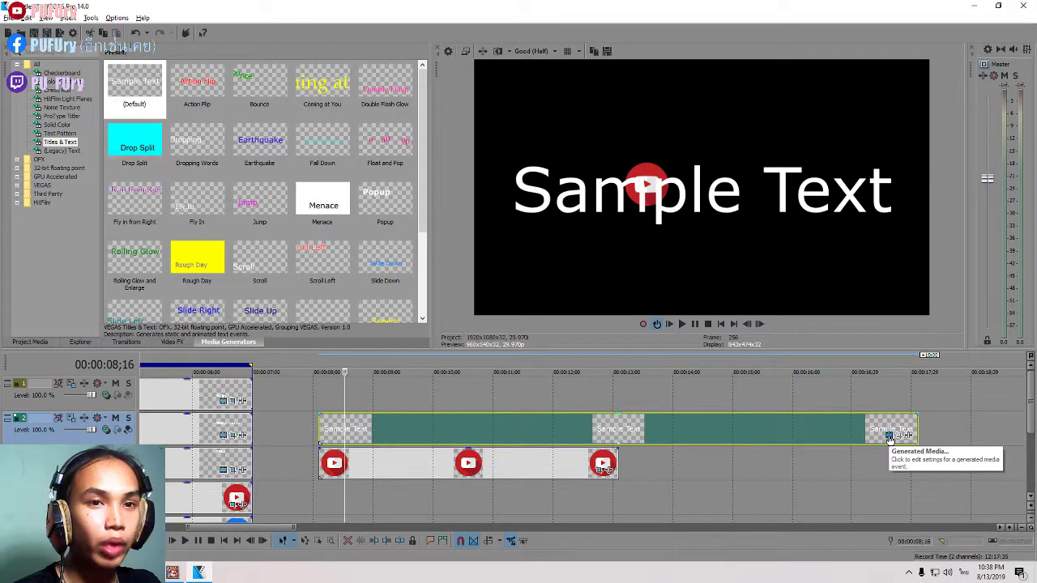
left_click(888, 436)
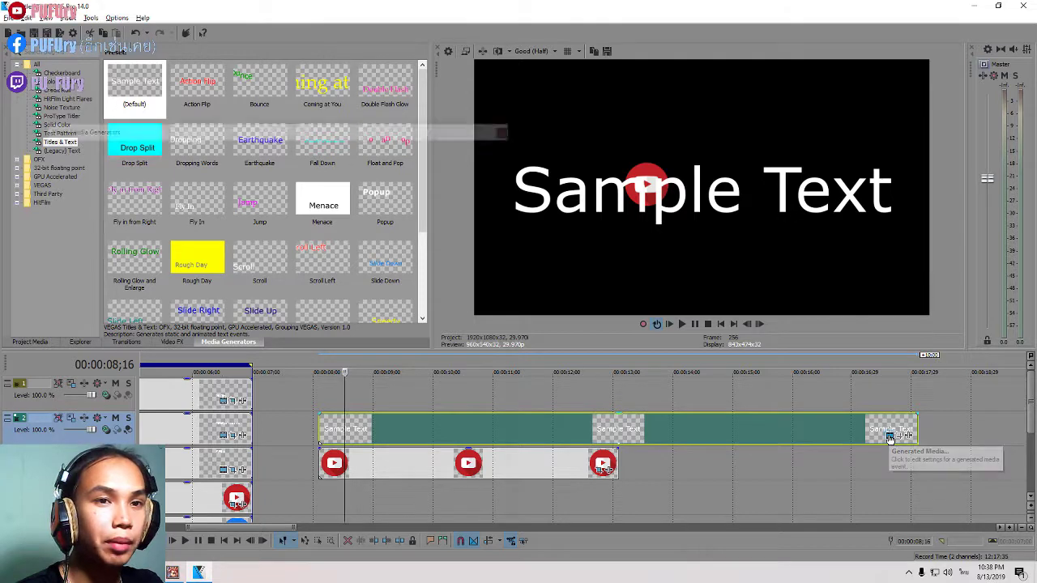
left_click_drag(427, 134, 403, 101)
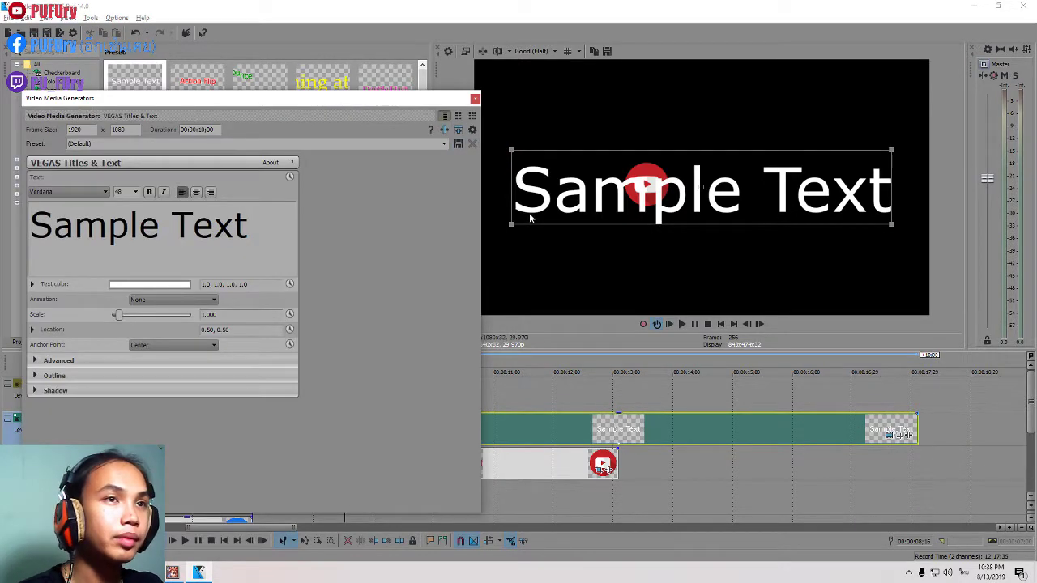
left_click_drag(534, 213, 593, 229)
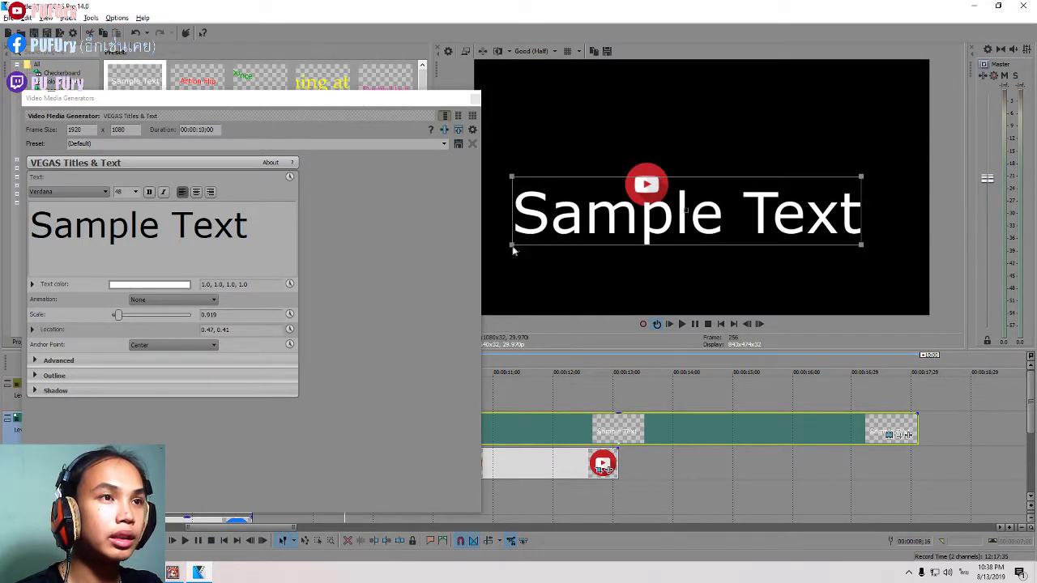
left_click_drag(529, 245, 695, 188)
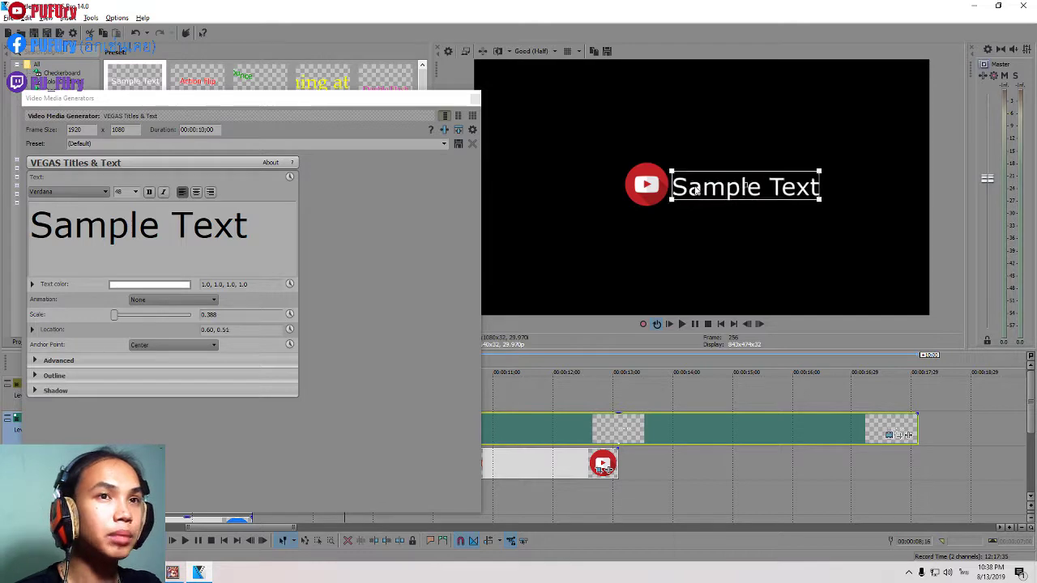
Replace the title's sample text with "PUFUry".
triple_click(168, 230)
key("BackSpace")
type("PUFUry")
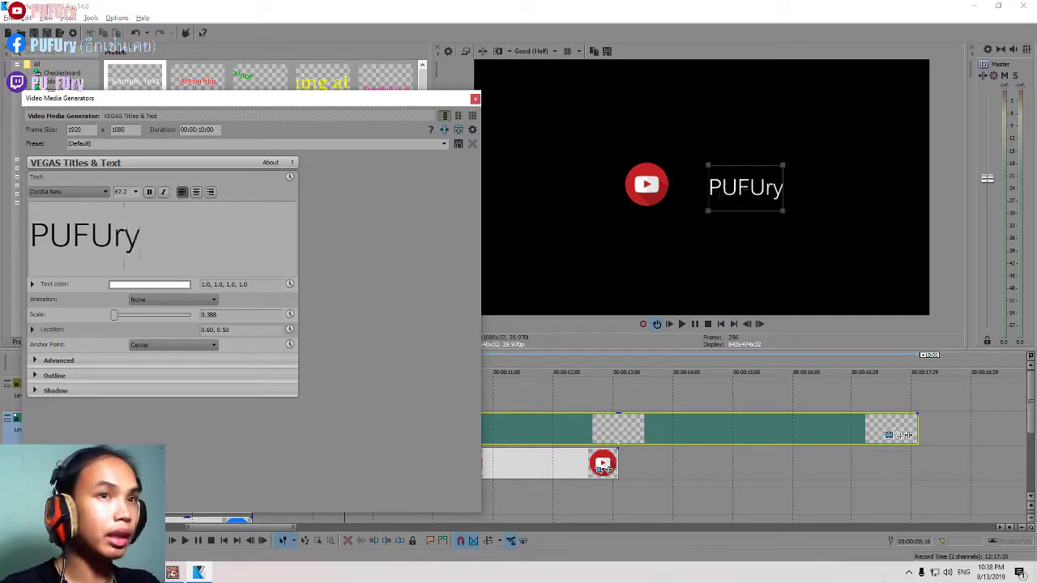
Set the title's font to Impact and move it right next to the YouTube logo, at about 0.54, 0.50.
key("ctrl+a")
left_click(104, 192)
scroll(74, 240, "down", 3)
left_click(57, 324)
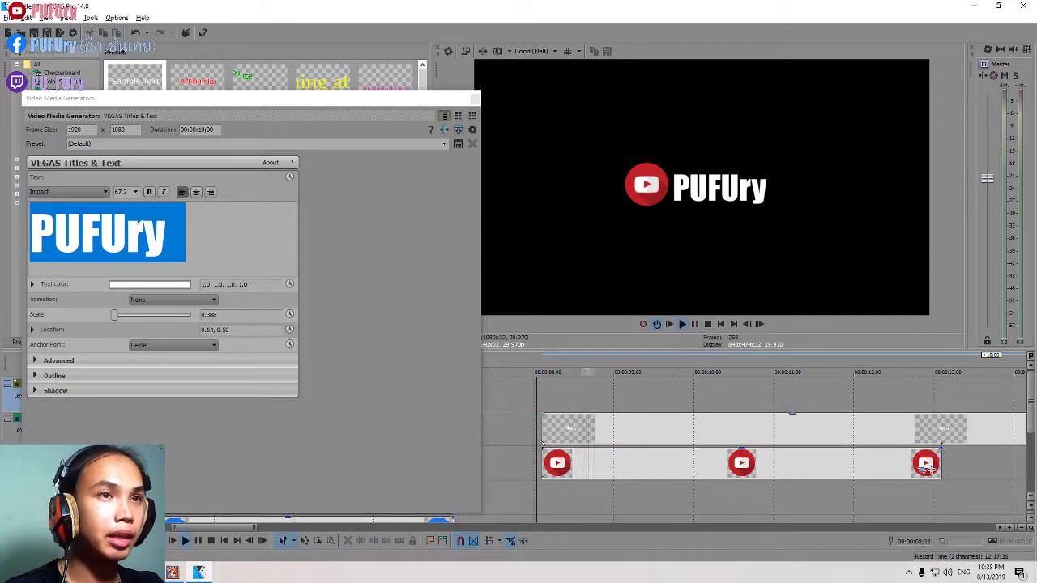
left_click(475, 98)
Trim the end of the title event on track 2 to match the end of the YouTube logo event below it.
scroll(567, 429, "down", 4)
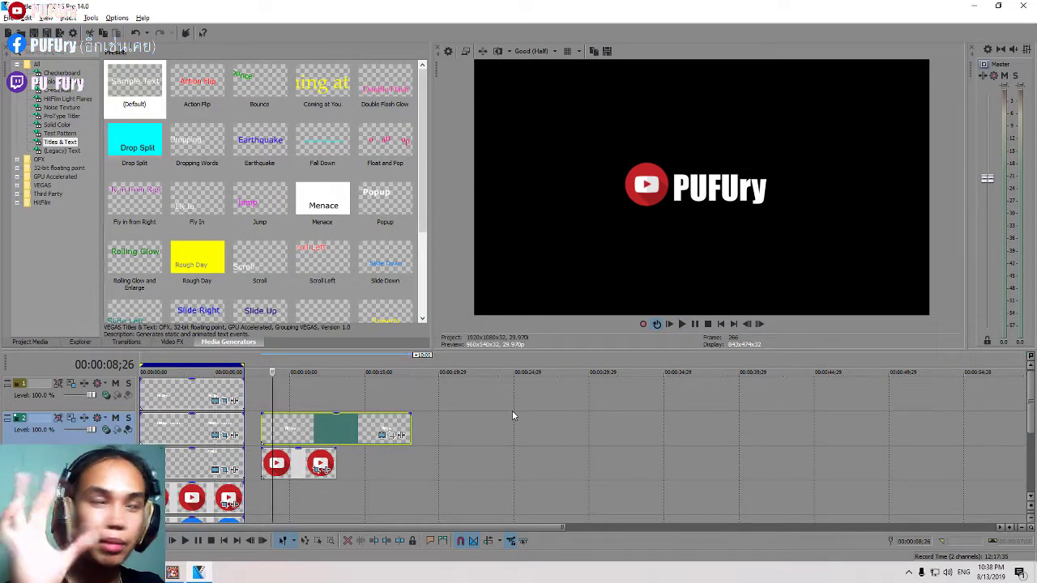
scroll(482, 403, "up", 5)
scroll(773, 452, "down", 3)
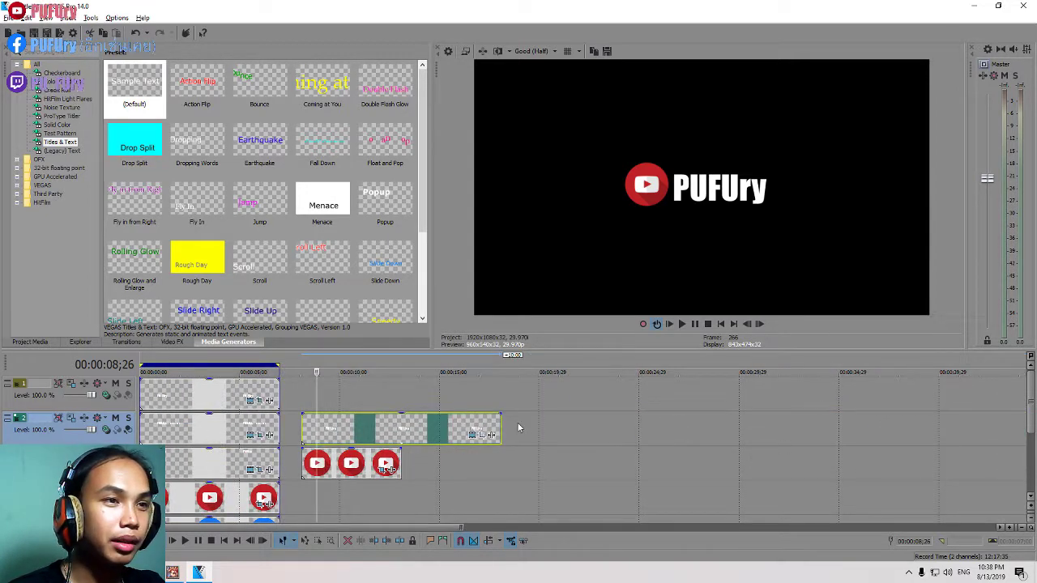
left_click_drag(502, 425, 401, 425)
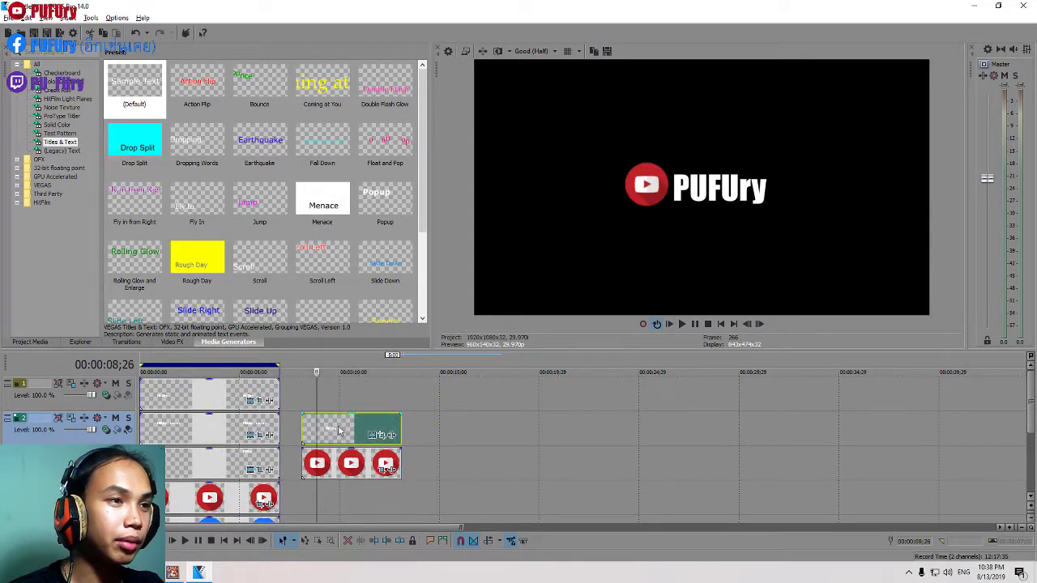
Open the PUFUry title's generated media settings and enable keyframe animation for its text color.
scroll(401, 430, "up", 3)
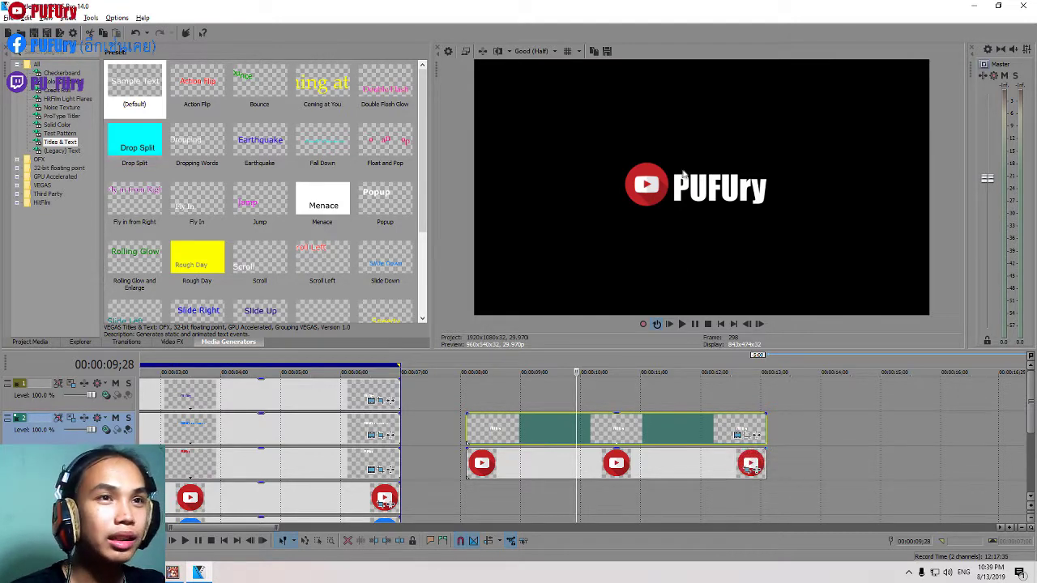
left_click(739, 436)
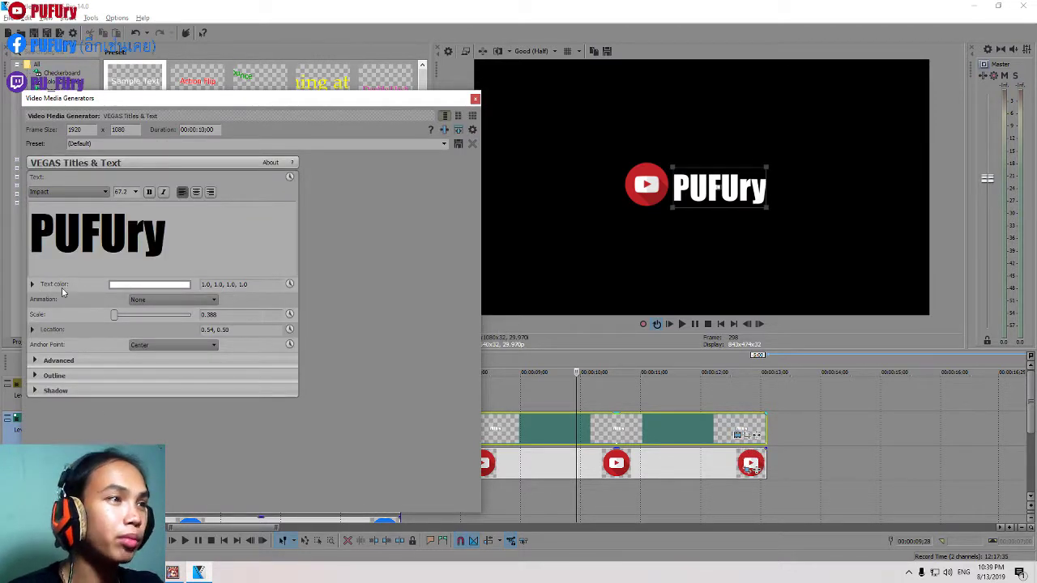
left_click(290, 285)
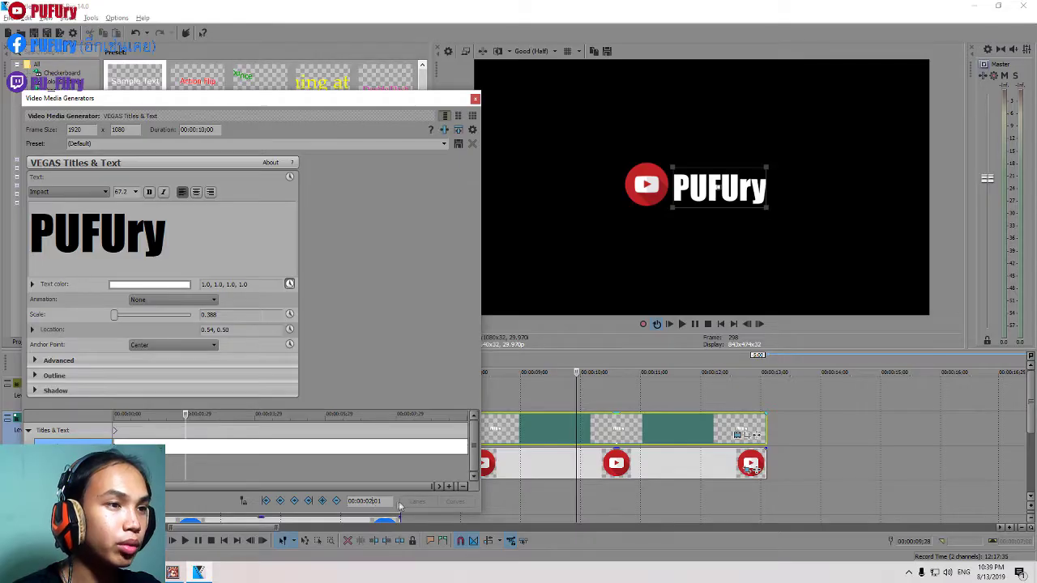
Add a text color keyframe at 00:00:03;00 with pure red (1.0, 0.0, 0.0, 1.0) and close the title's settings.
key("BackSpace")
type("3")
key("Return")
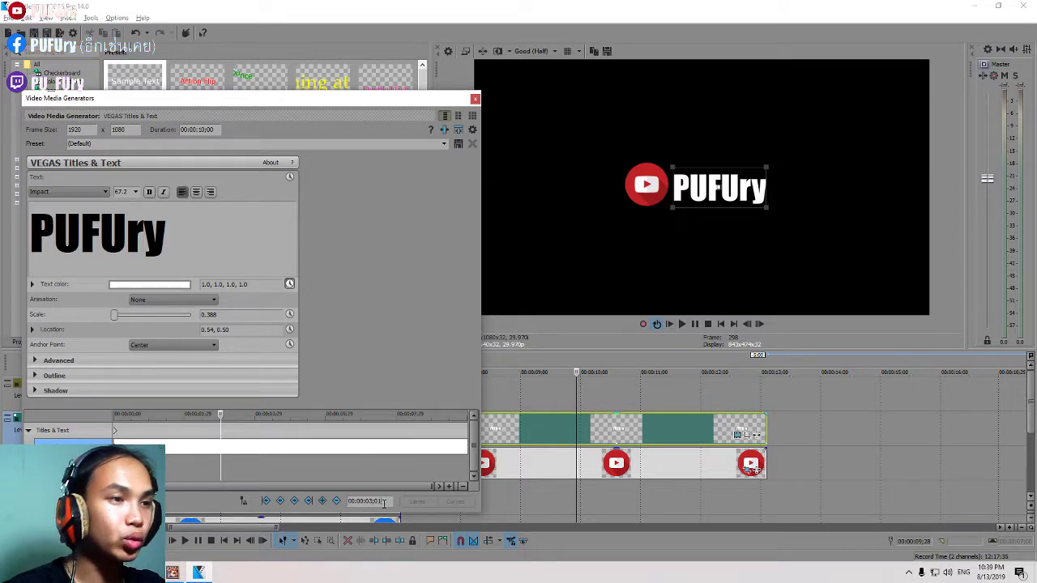
left_click(380, 503)
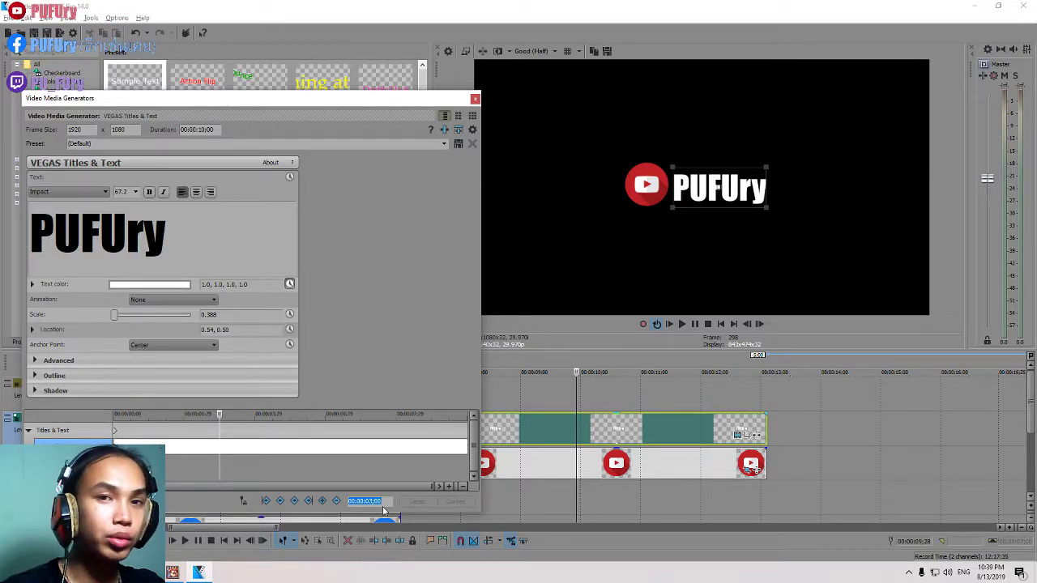
left_click(152, 285)
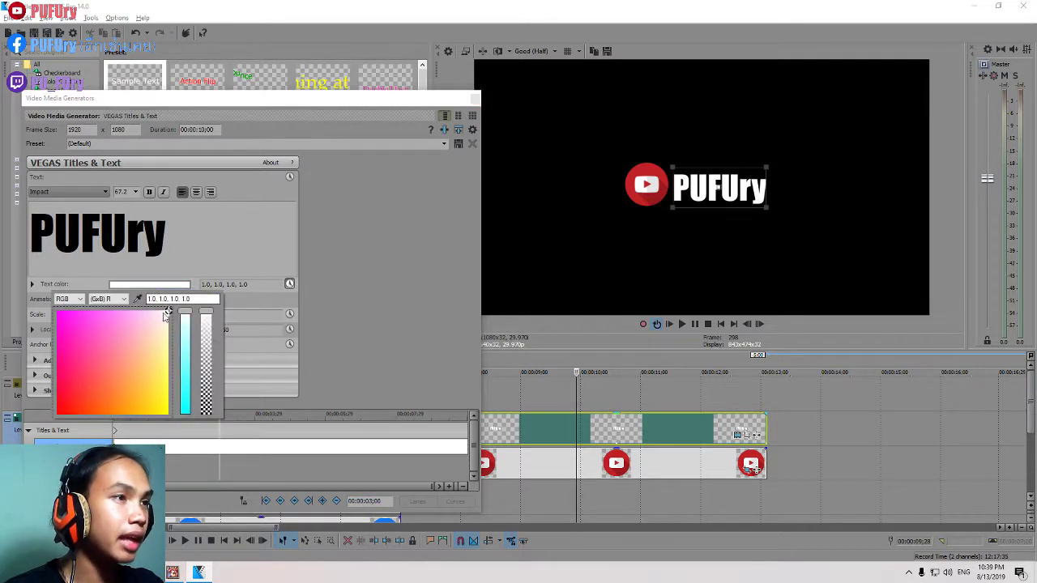
left_click_drag(165, 314, 57, 415)
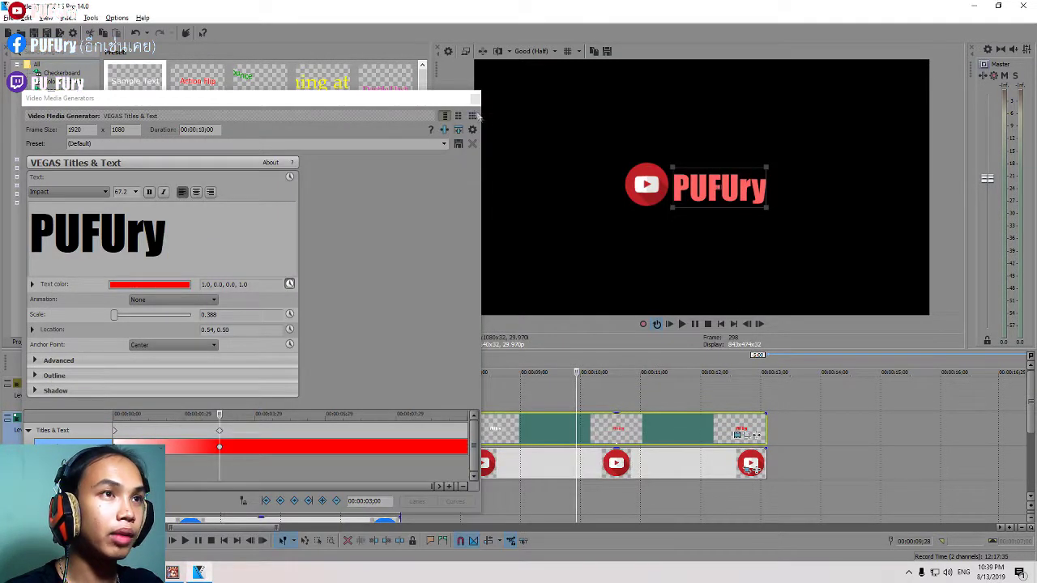
left_click(474, 98)
Play the title and logo events from their start to check the text color animation.
left_click(471, 409)
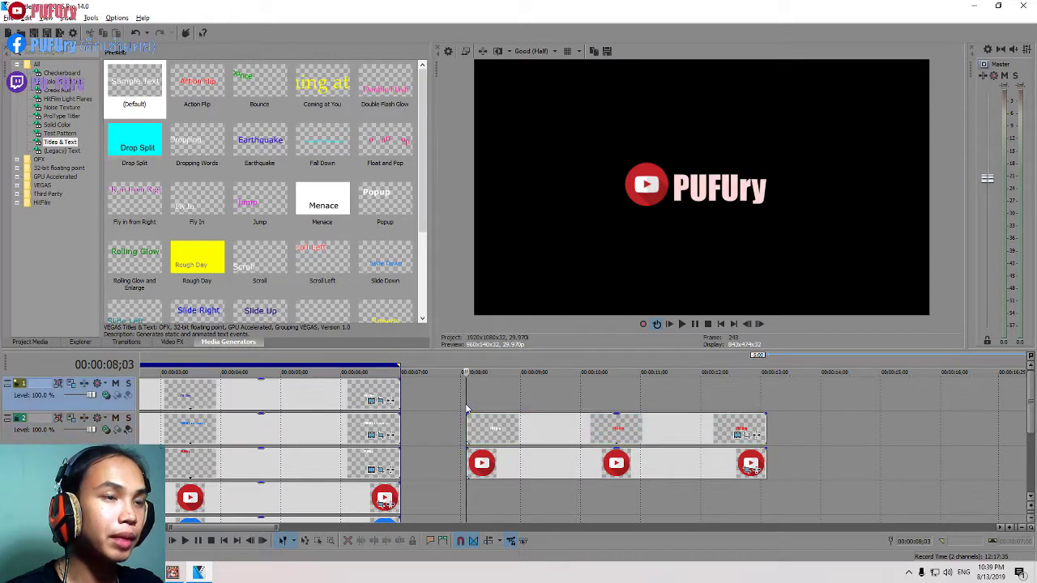
left_click(682, 324)
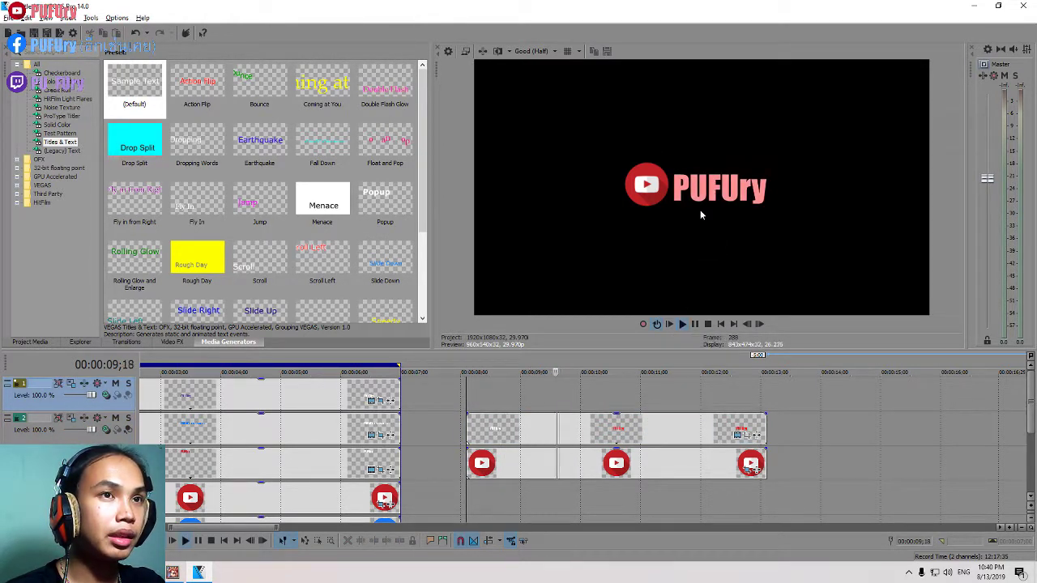
left_click(682, 325)
key("space")
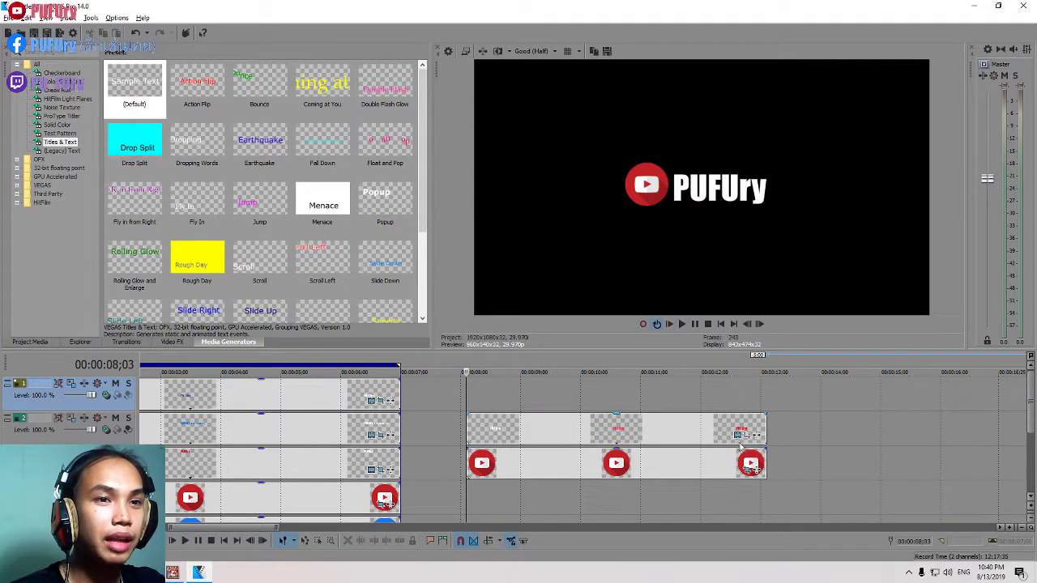
left_click(738, 436)
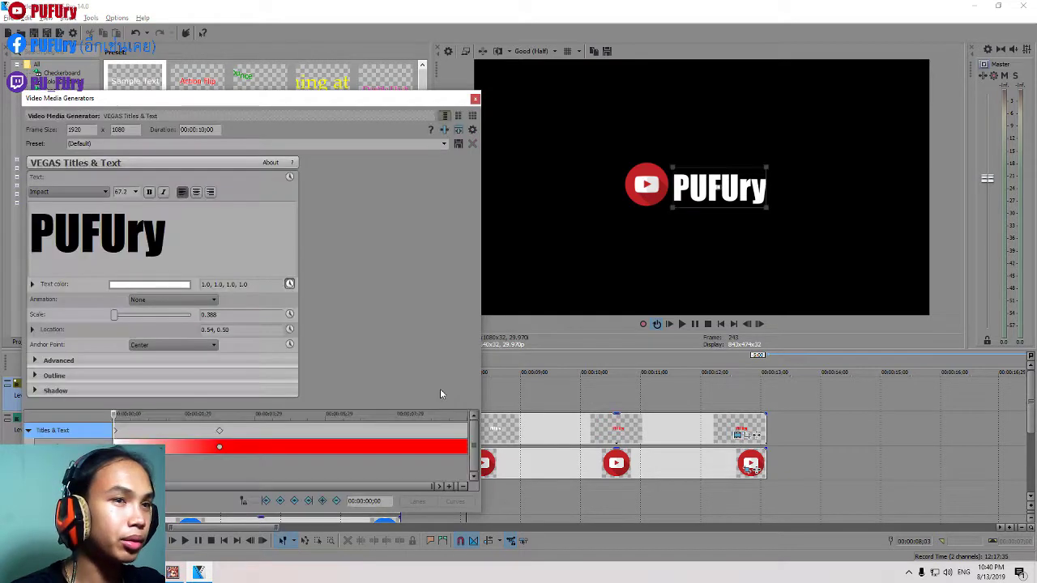
left_click(474, 100)
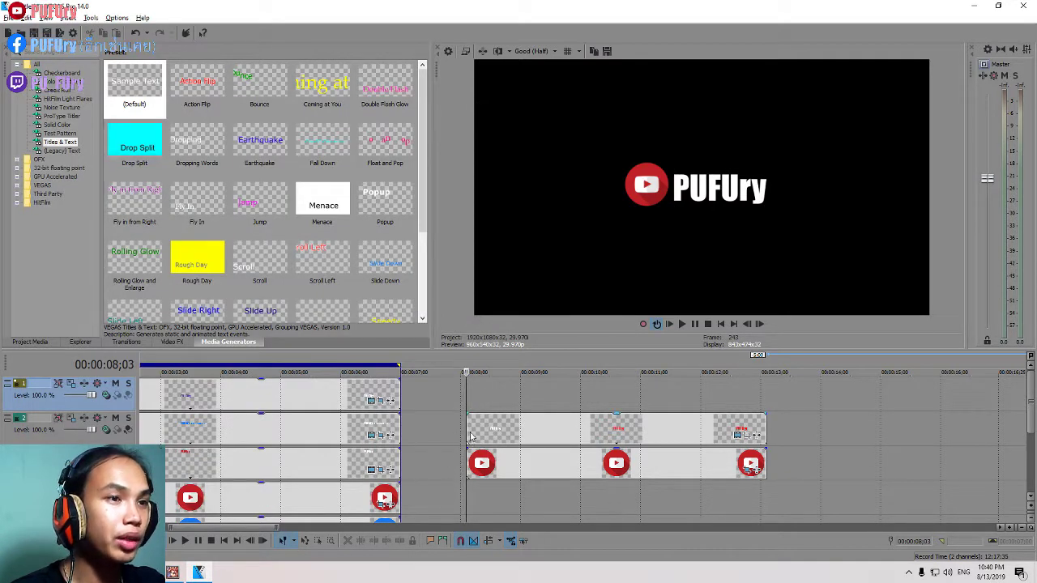
left_click(466, 432)
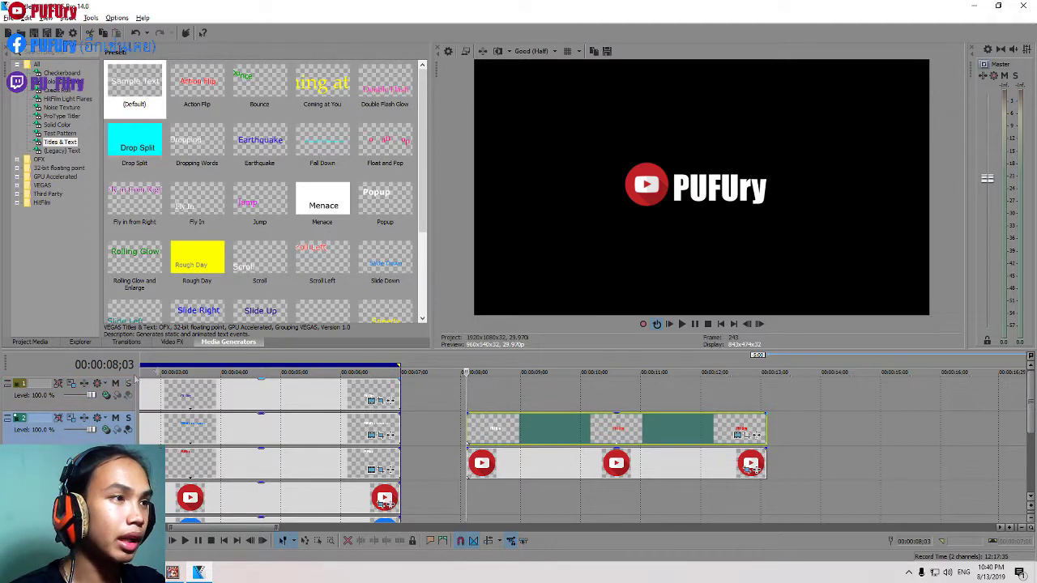
left_click(764, 425)
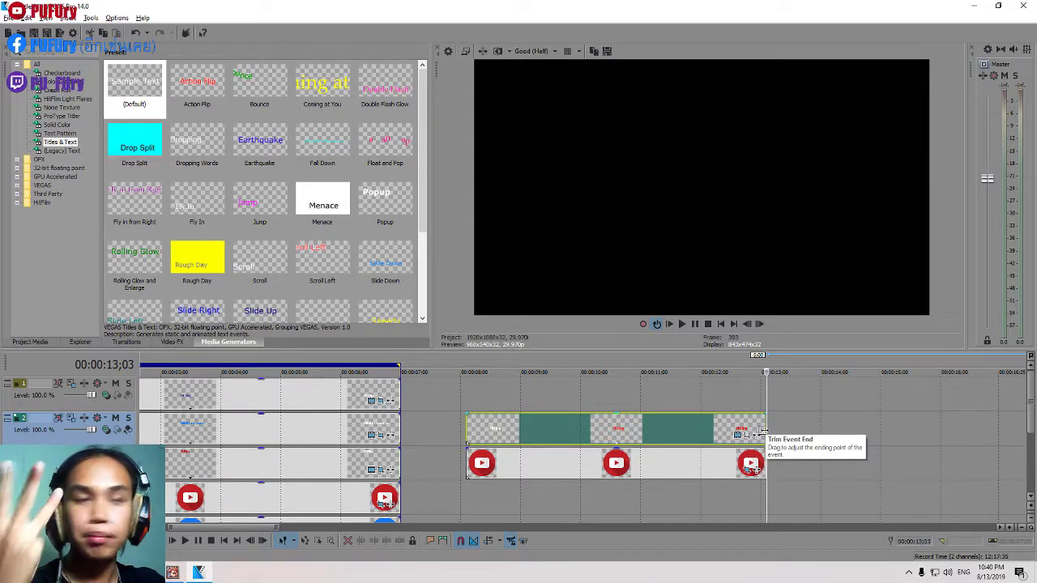
Add a white (1.0, 1.0, 1.0, 1.0) text color keyframe at 00:00:04;00 in the PUFUry title.
left_click(738, 435)
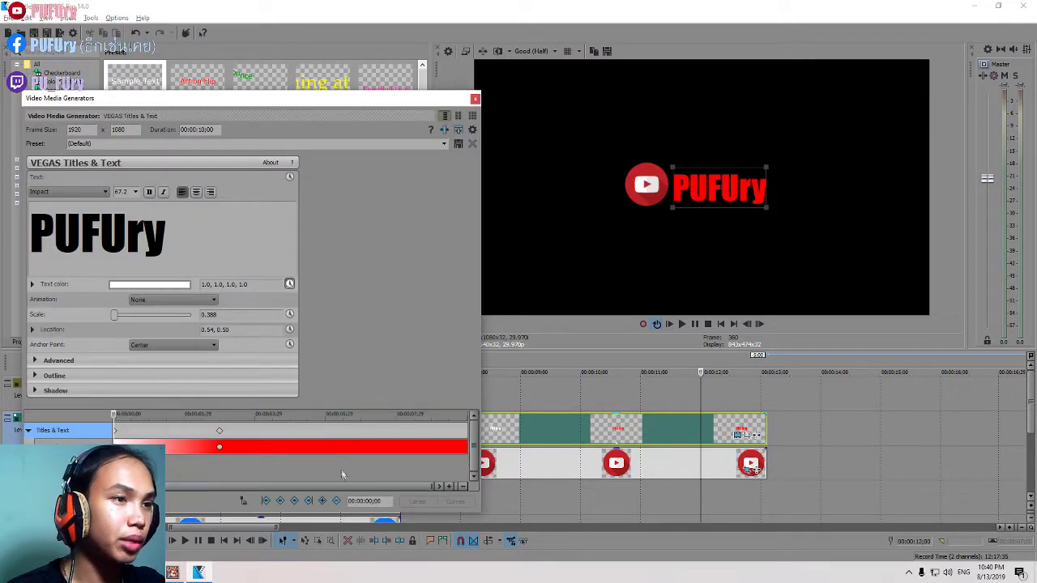
left_click(321, 438)
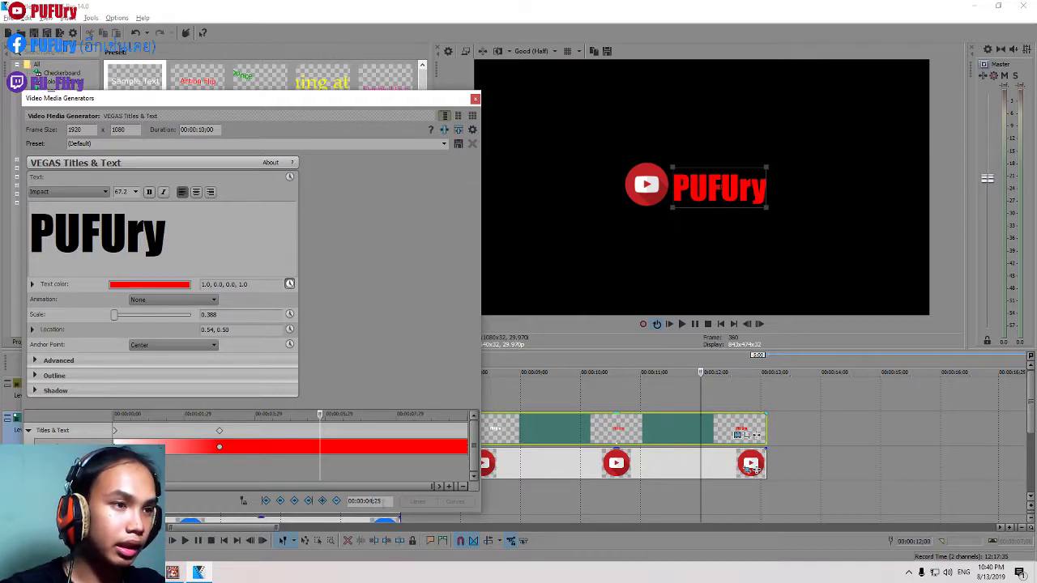
type("00")
key("Return")
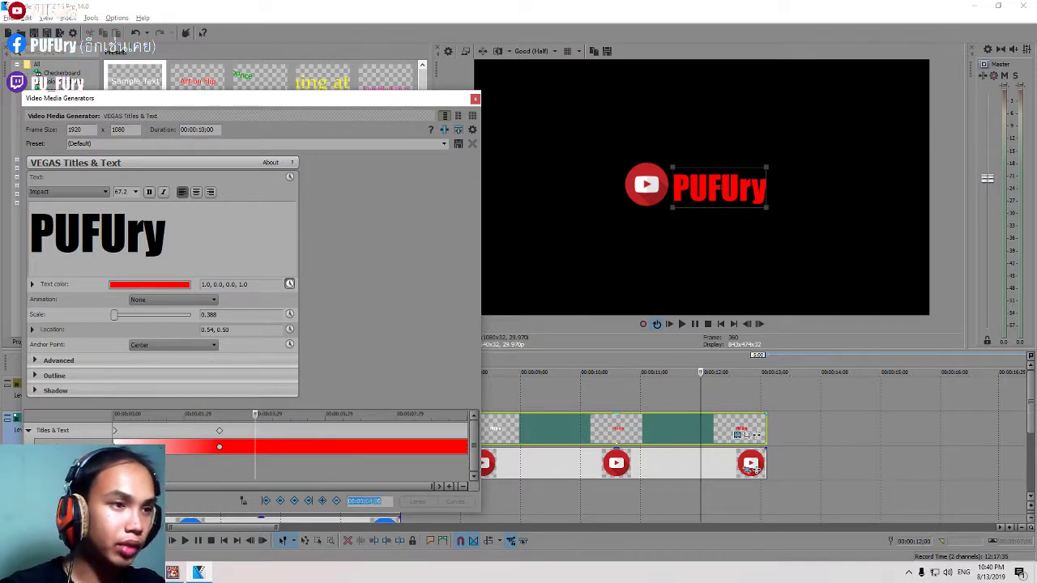
left_click(162, 285)
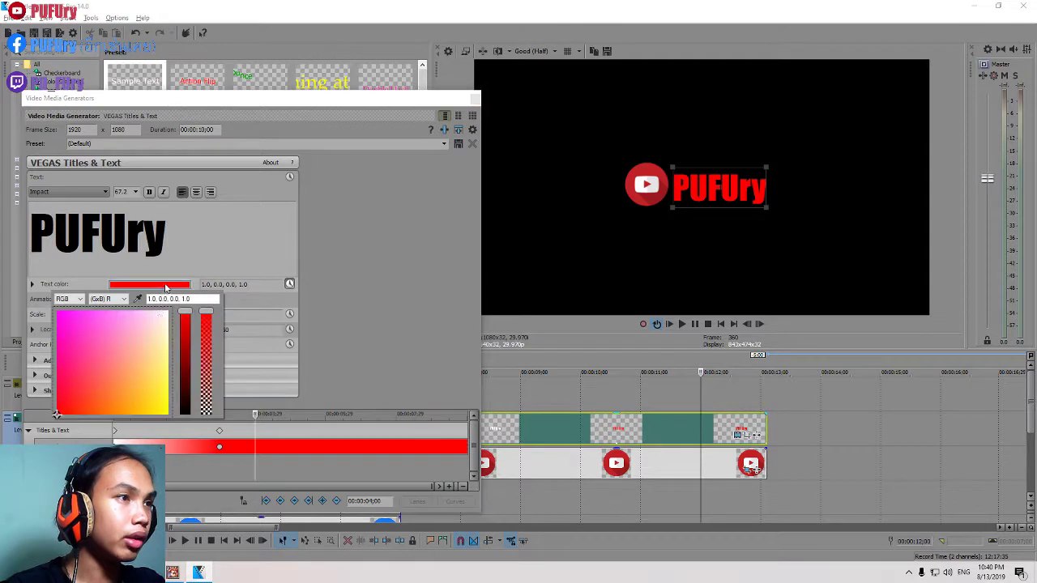
left_click(166, 313)
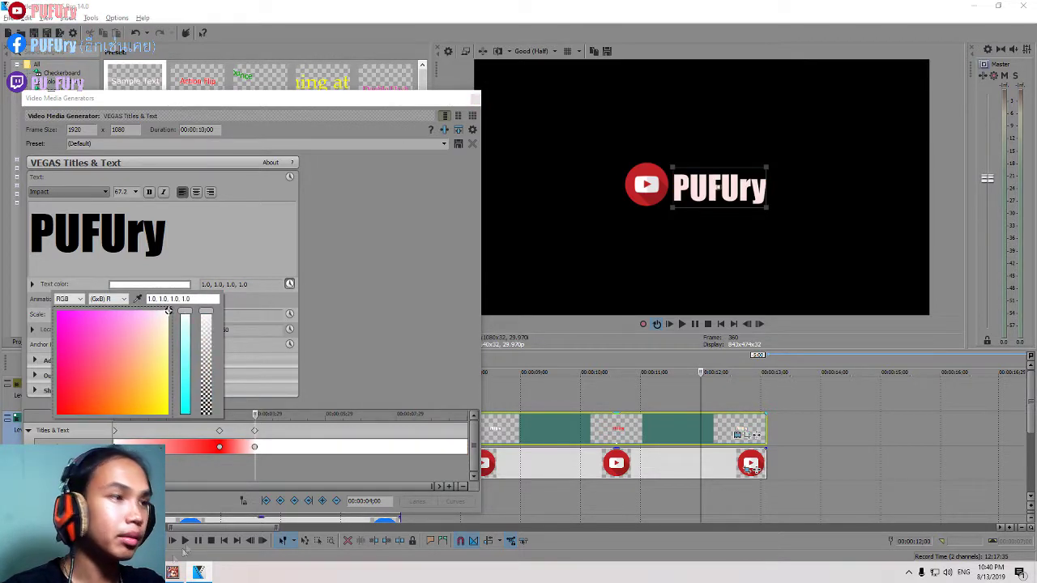
Move the title's red text color keyframe to 00:00:02;15 and close the title's settings.
key("alt+Tab")
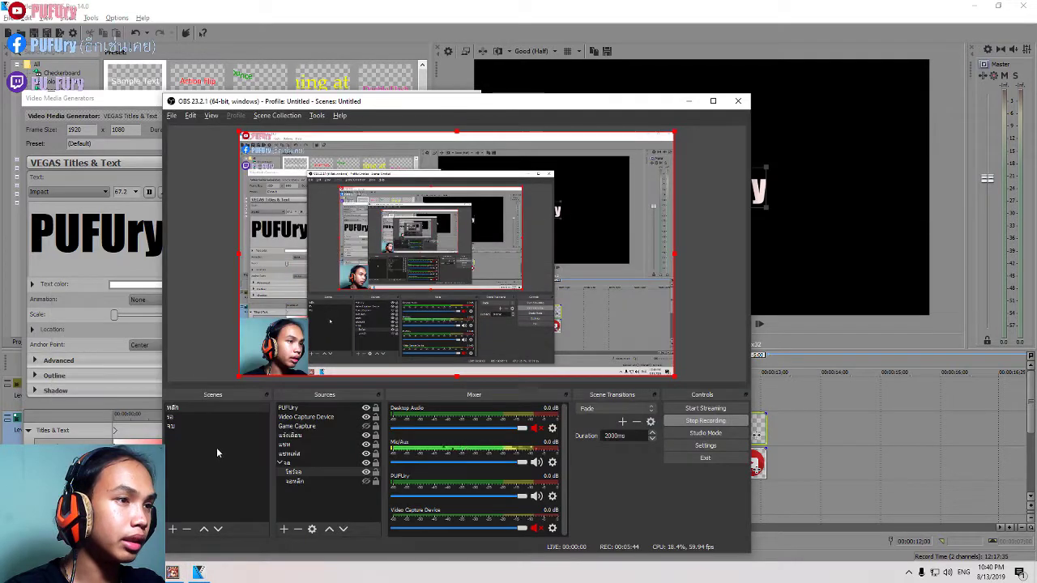
left_click(687, 101)
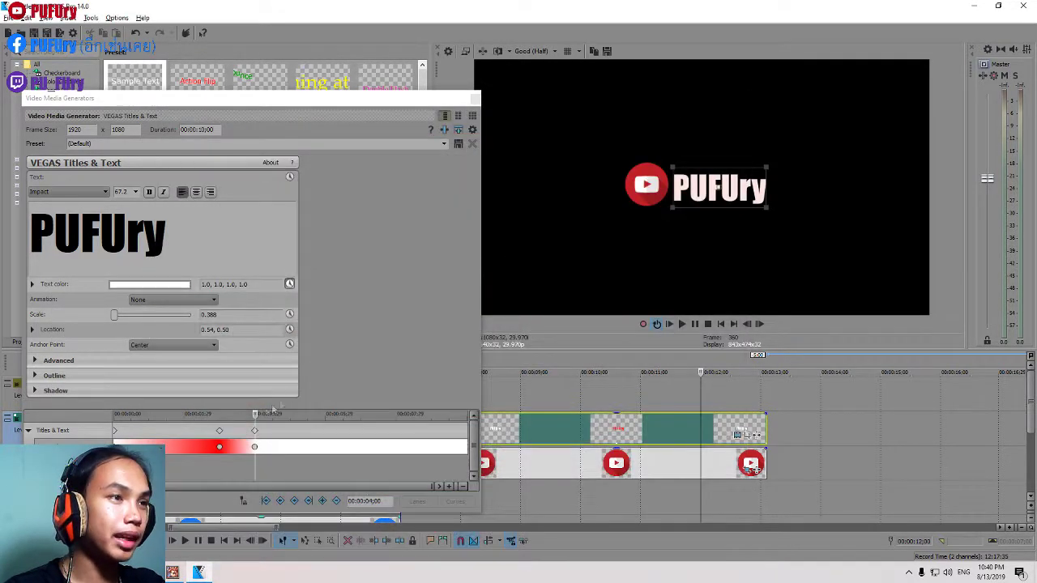
left_click_drag(220, 449, 200, 449)
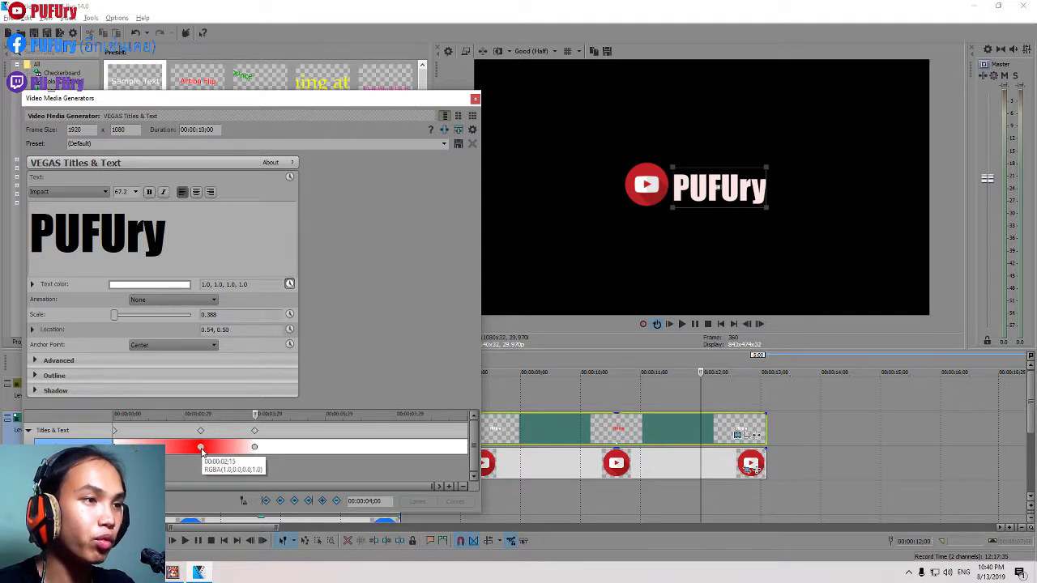
left_click(474, 98)
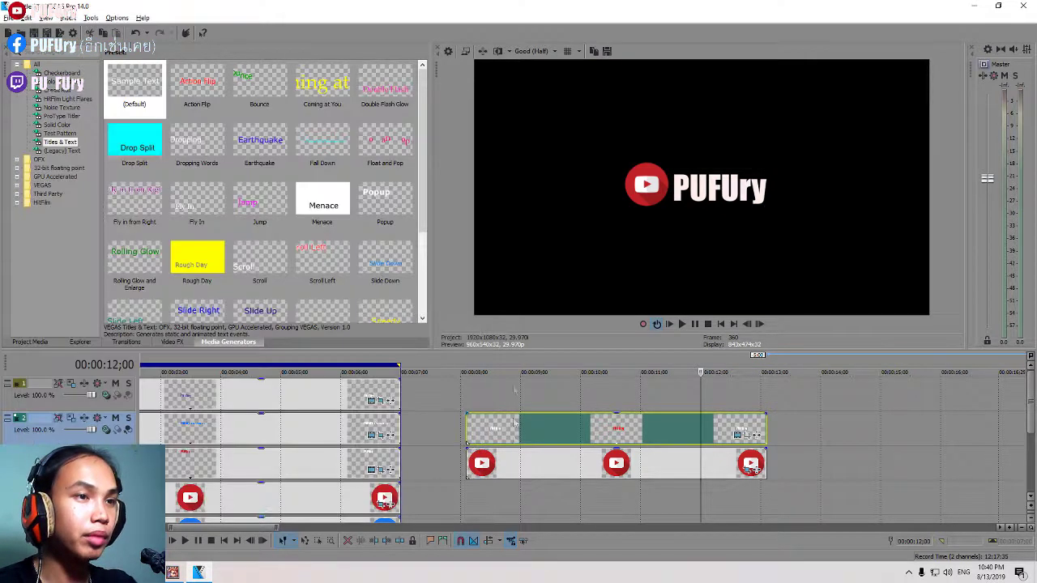
Fit the loop region to the title and logo events, from 00:00:08;03 to 00:00:13;03, and play it back.
double_click(511, 490)
left_click_drag(402, 366, 466, 373)
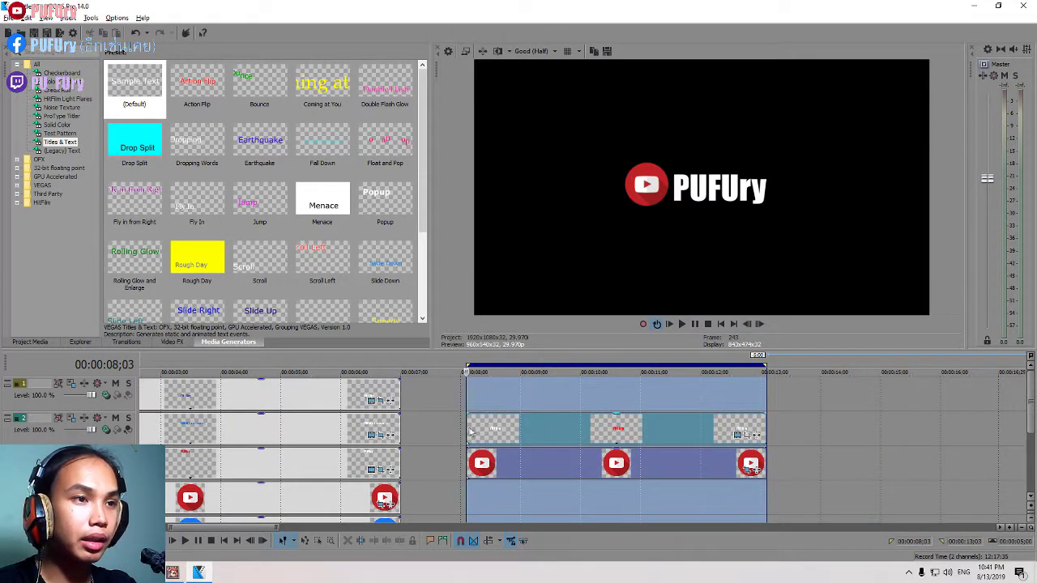
left_click(469, 431)
left_click(681, 324)
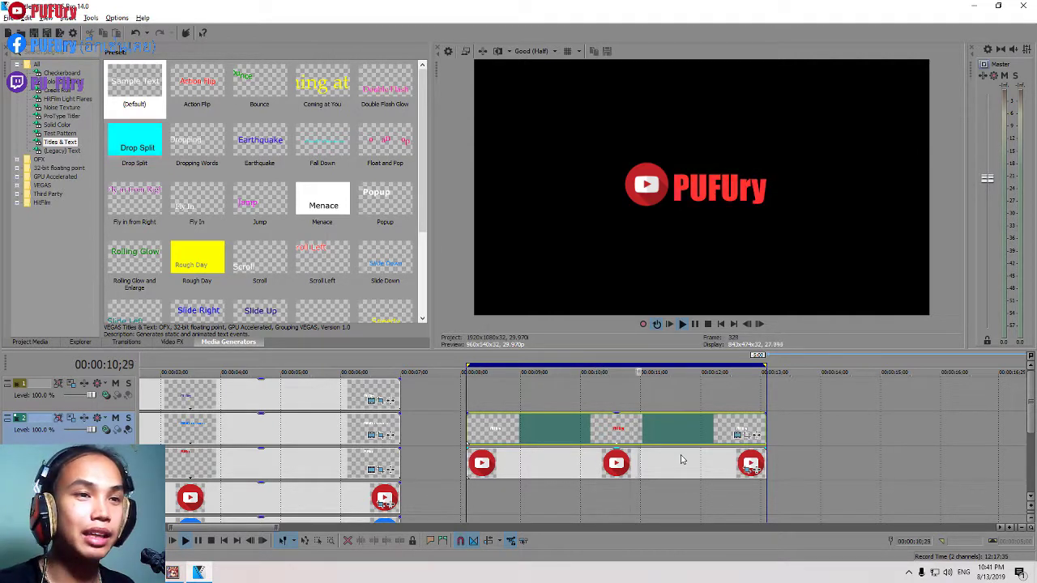
key("space")
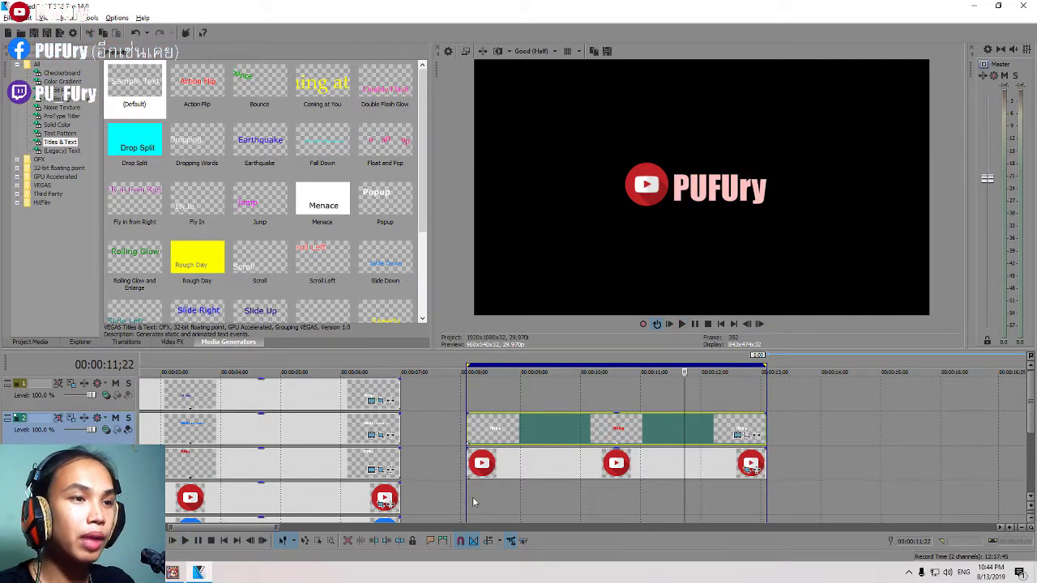
Reset the loop region to the length of the YouTube logo event and select both the title and logo events.
left_click(470, 497)
double_click(478, 502)
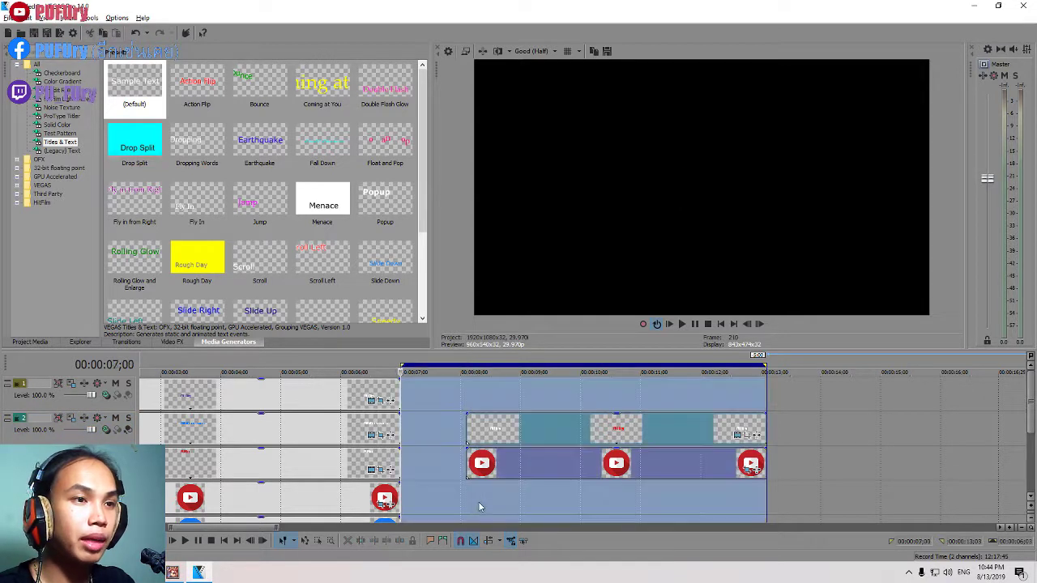
double_click(477, 462)
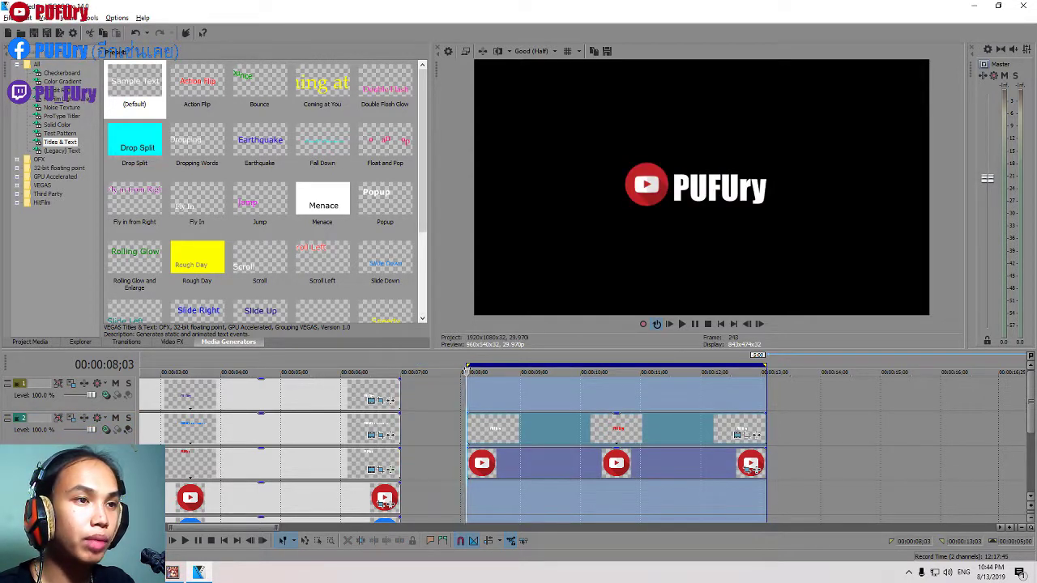
left_click(559, 432)
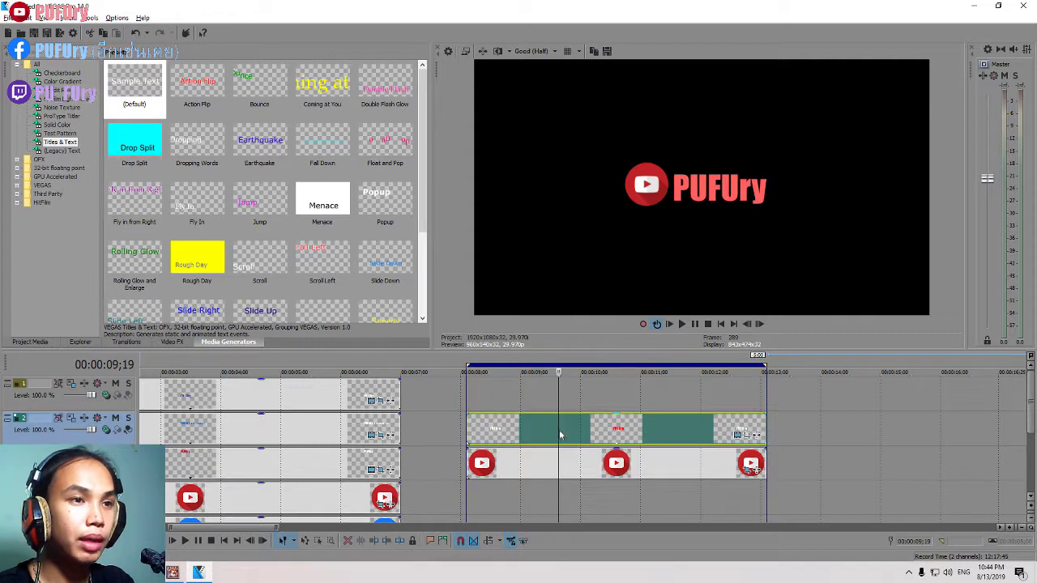
left_click(595, 464, "ctrl")
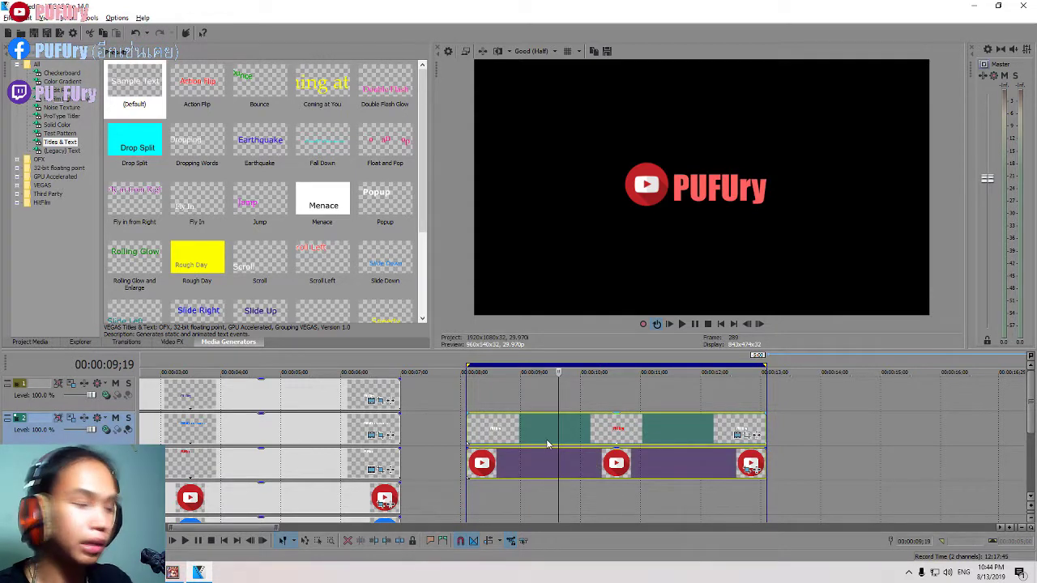
Open the video render settings and list all output formats instead of only the favorites.
left_click(6, 17)
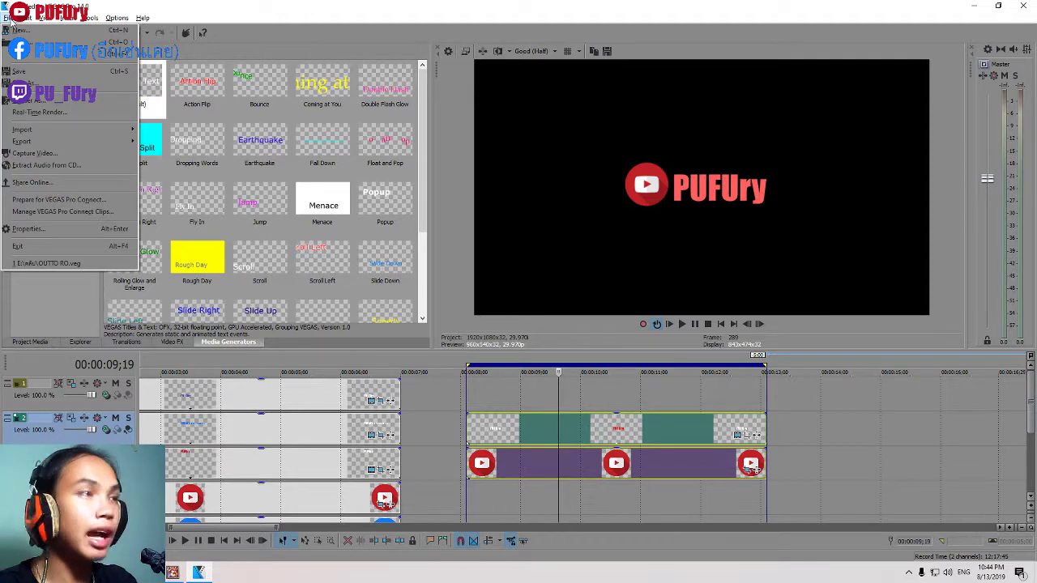
left_click(38, 102)
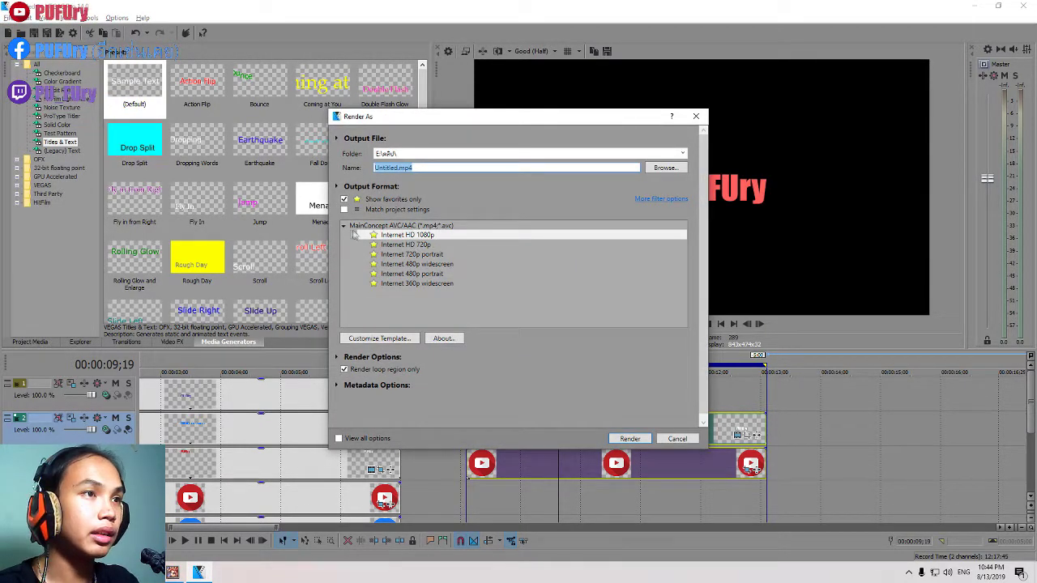
left_click(346, 226)
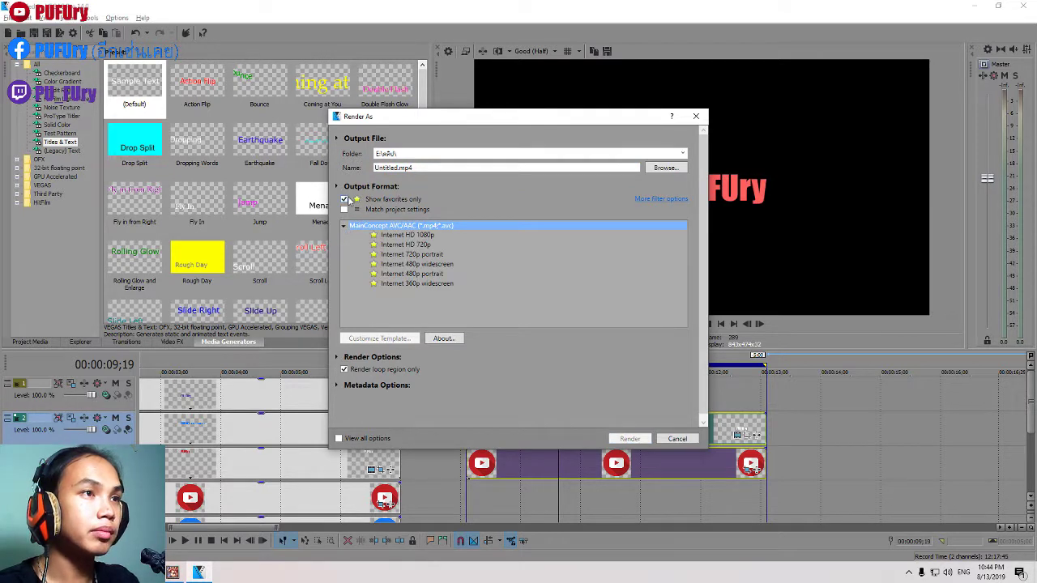
left_click(346, 200)
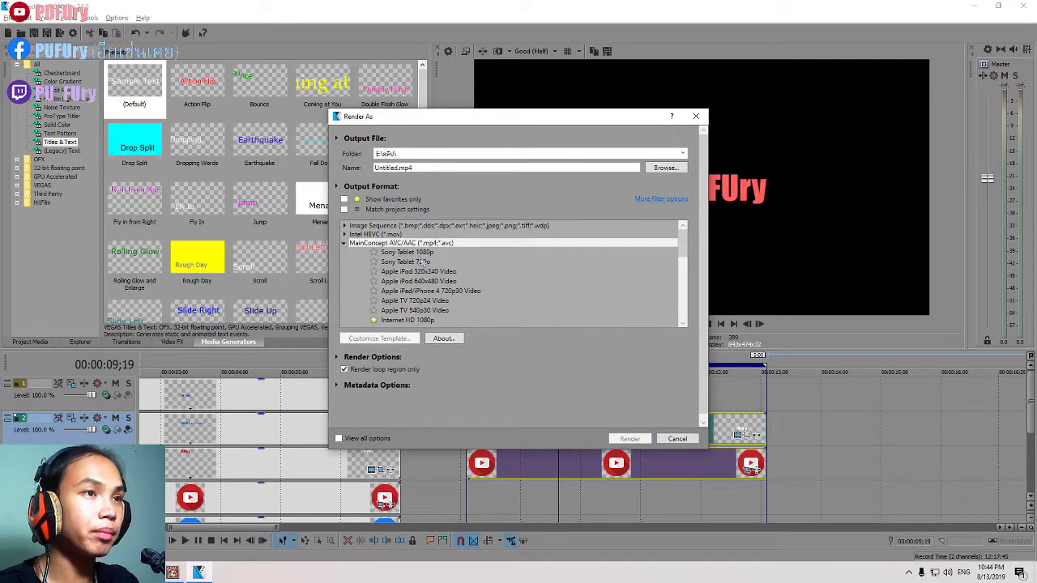
double_click(486, 243)
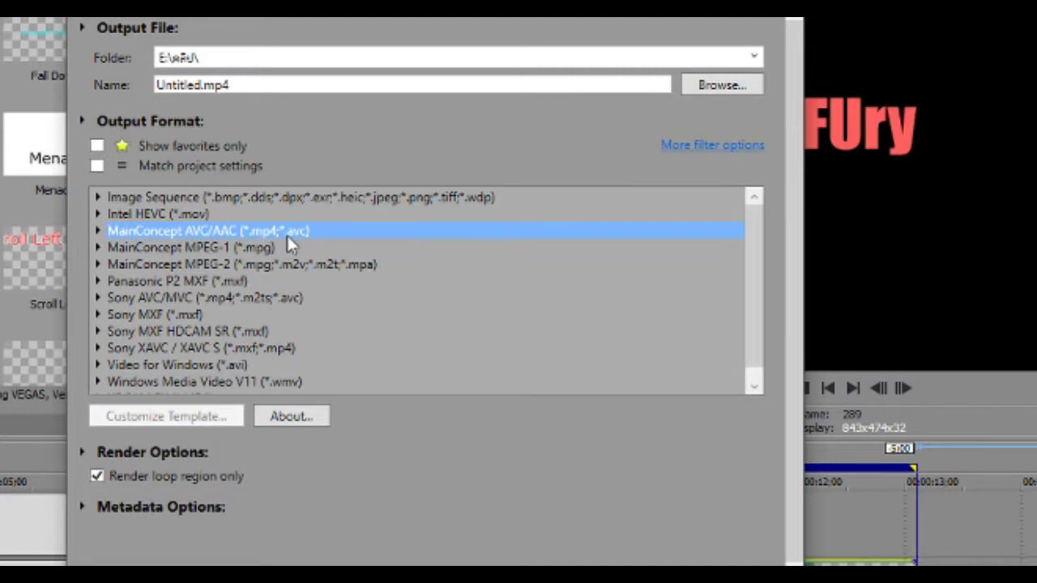
Choose the Internet HD 1080p template of the MainConcept AVC/AAC format for the render.
left_click(97, 232)
scroll(162, 291, "down", 5)
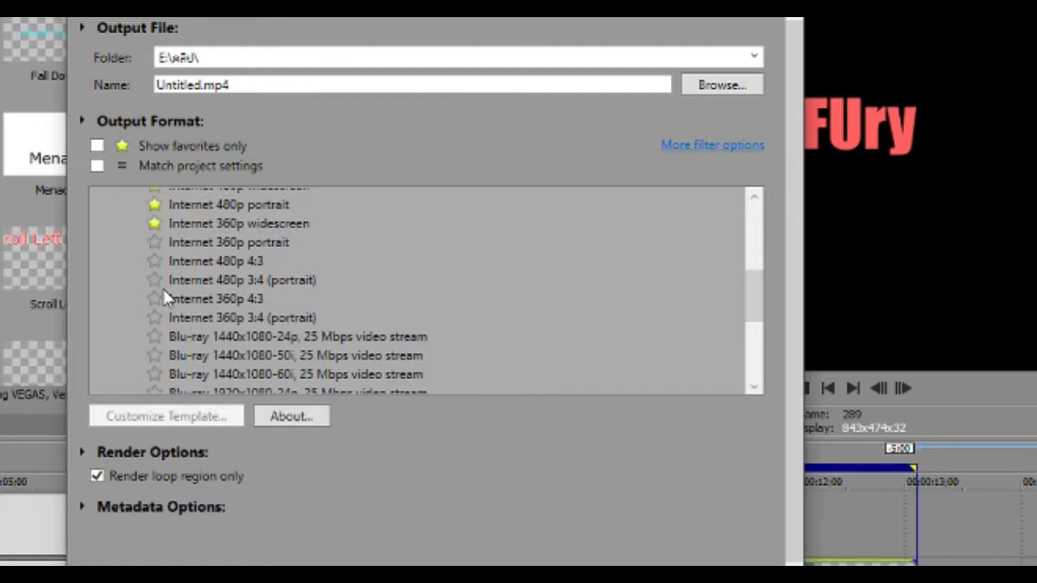
scroll(162, 291, "up", 3)
left_click(251, 282)
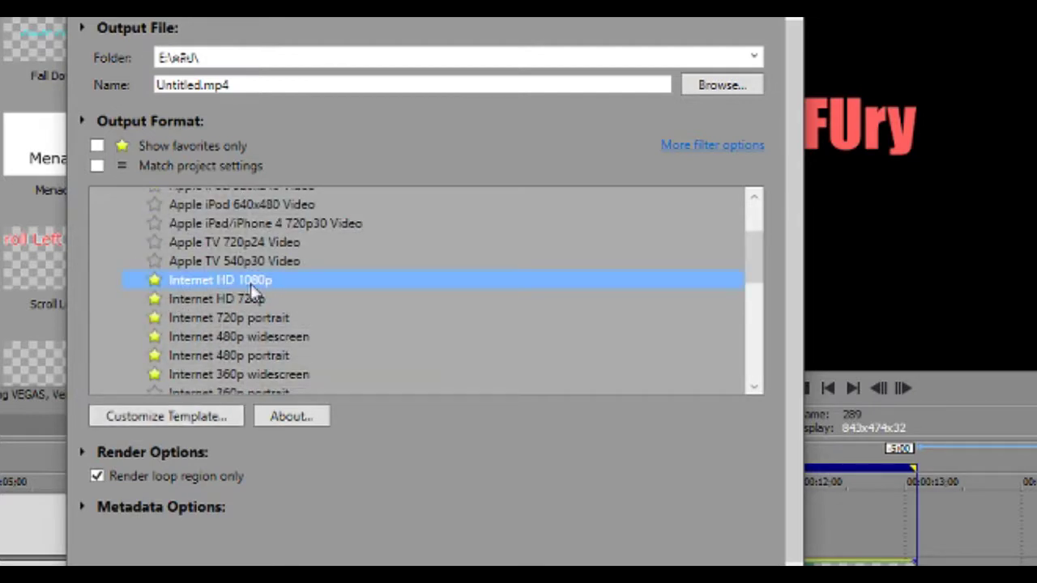
left_click(194, 301)
left_click(207, 317)
left_click(214, 299)
left_click(216, 281)
left_click(222, 301)
left_click(237, 279)
Replace the output file name Untitled.mp4 with a short Thai name and render the loop region.
left_click(271, 84)
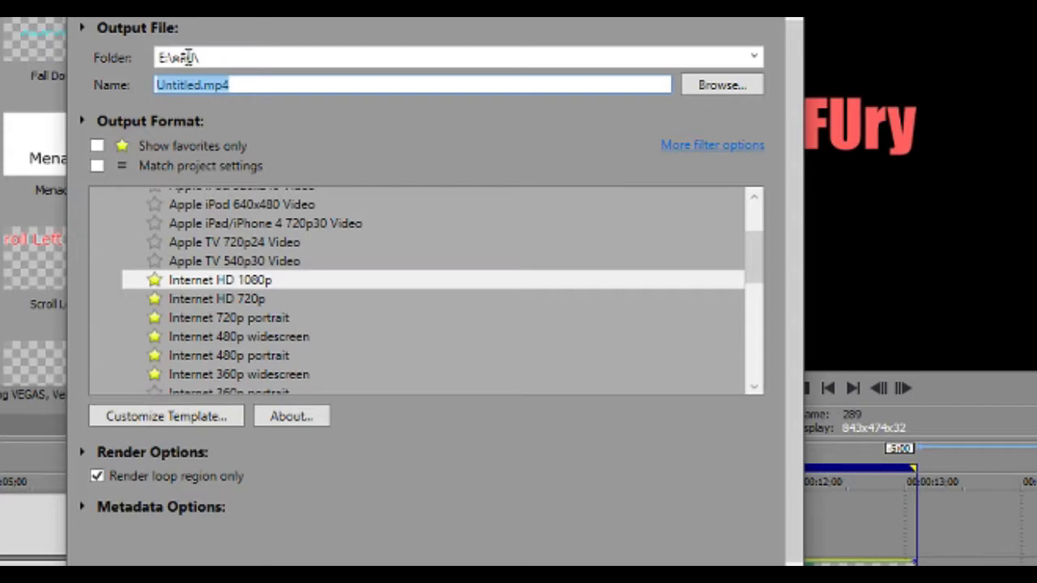
type("1")
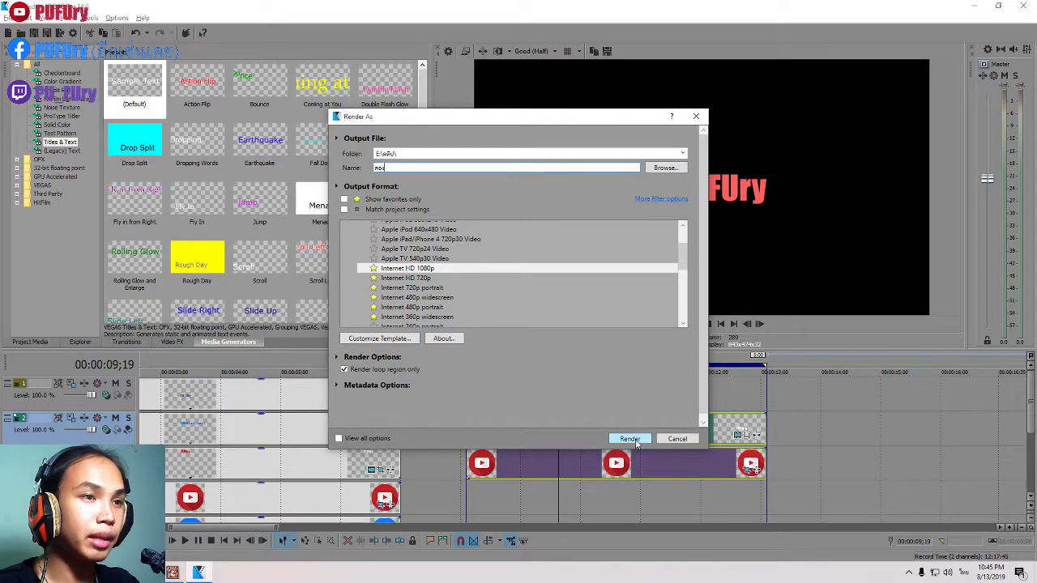
left_click(633, 439)
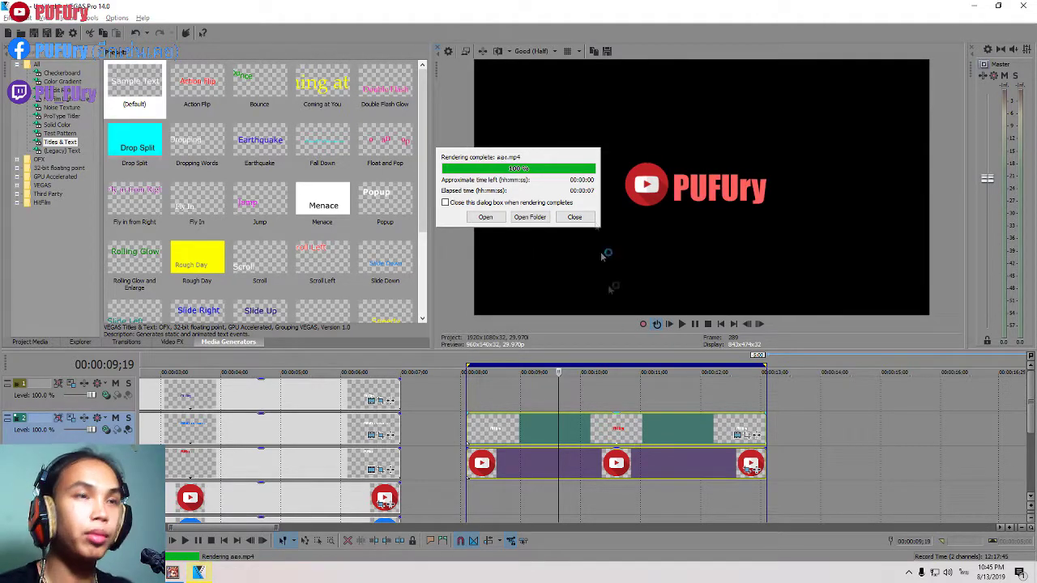
Switch to OBS and slightly enlarge the social-media overlay in the upper corner of the preview scene.
key("alt+Tab")
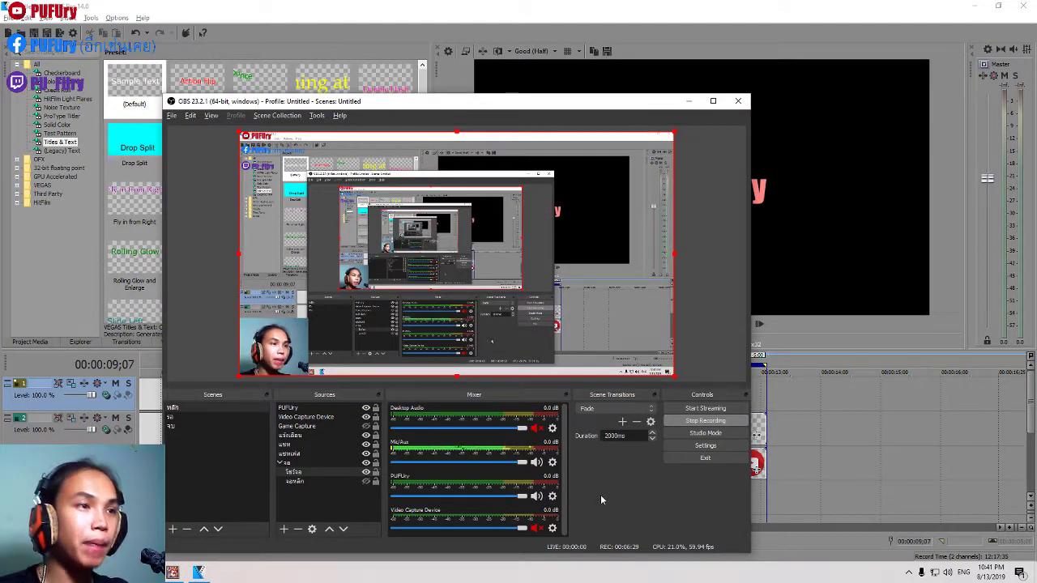
left_click(265, 156)
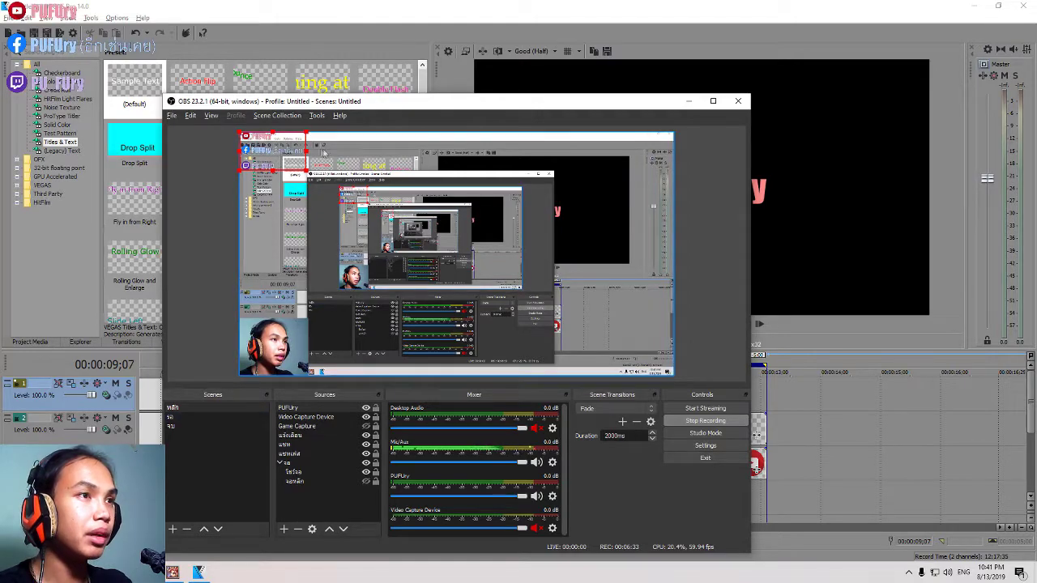
mouse_move(308, 173)
left_mouse_down()
mouse_move(348, 199)
mouse_move(559, 267)
mouse_move(637, 352)
mouse_move(532, 301)
mouse_move(652, 365)
mouse_move(355, 183)
mouse_move(316, 176)
left_mouse_up()
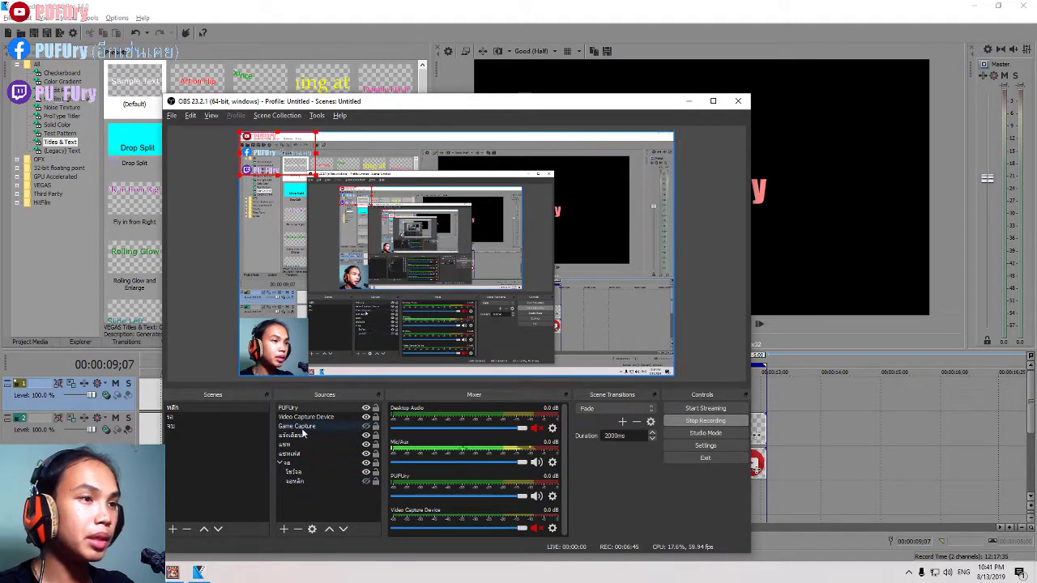
left_click(284, 529)
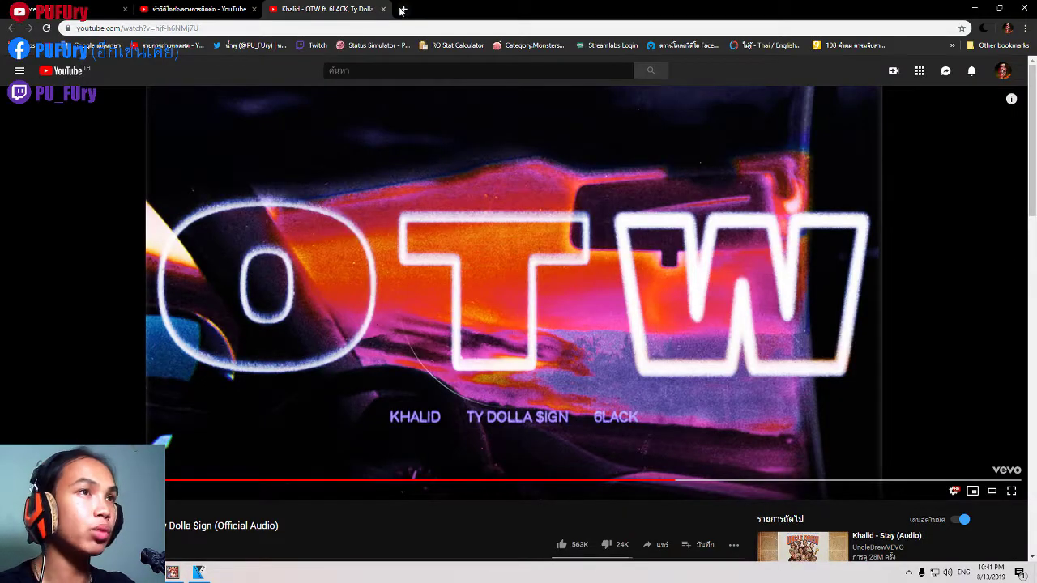
Open the VLC media player page on videolan.org in a new browser tab and request the Windows 64bit download.
left_click(402, 10)
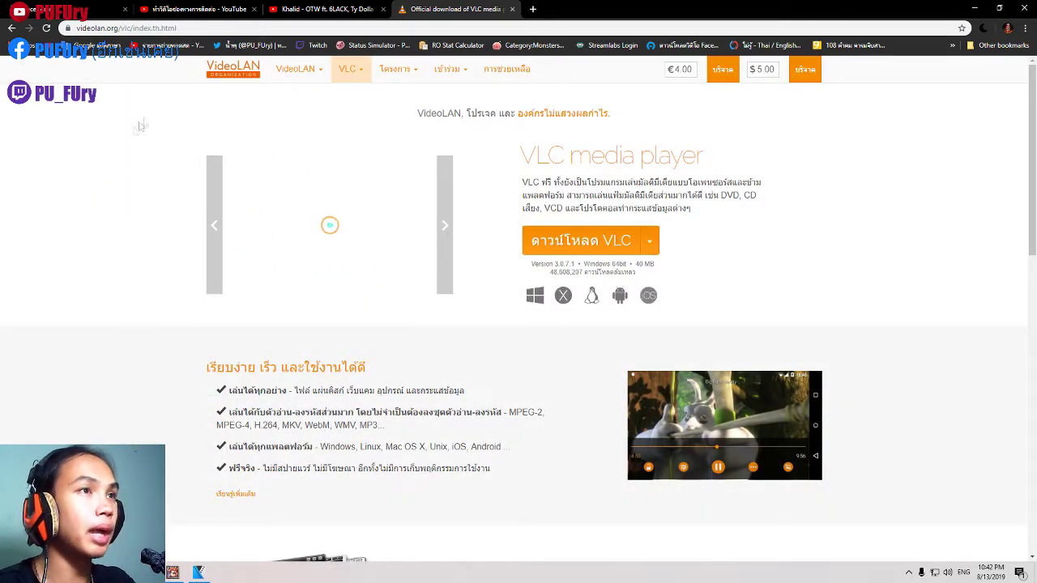
scroll(565, 401, "down", 3)
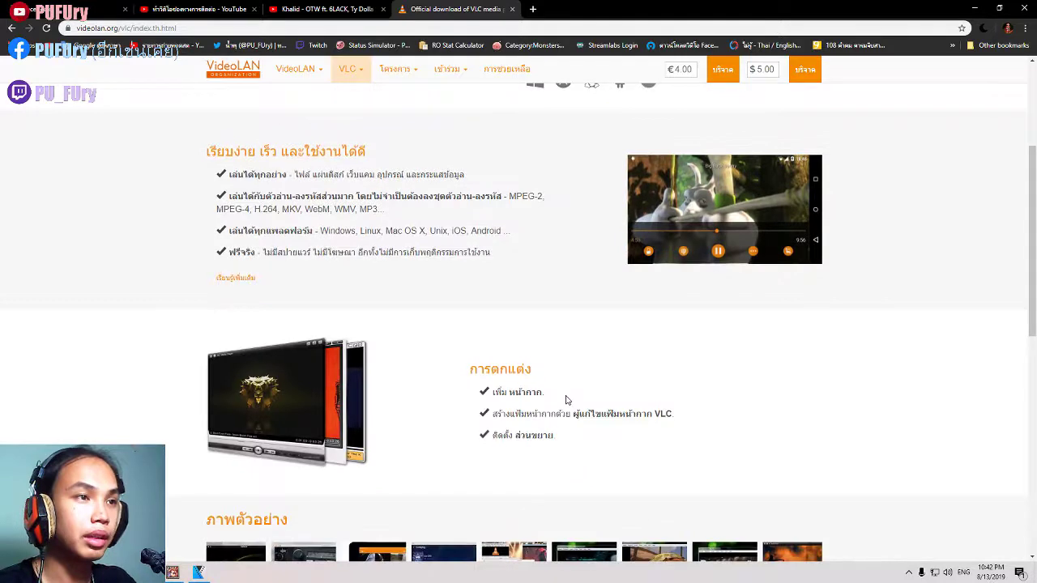
scroll(565, 400, "up", 3)
left_click(651, 243)
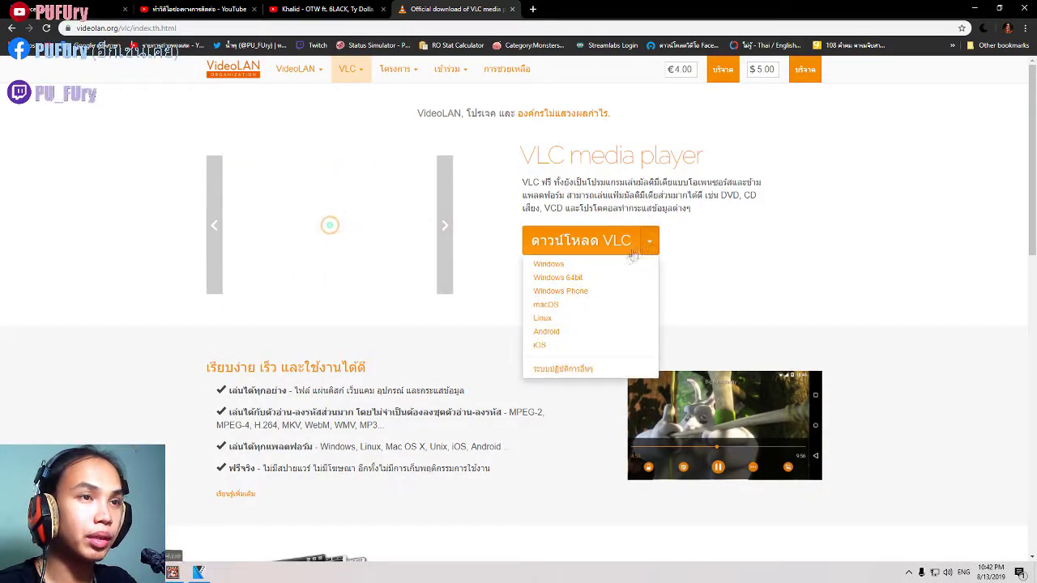
left_click(567, 278)
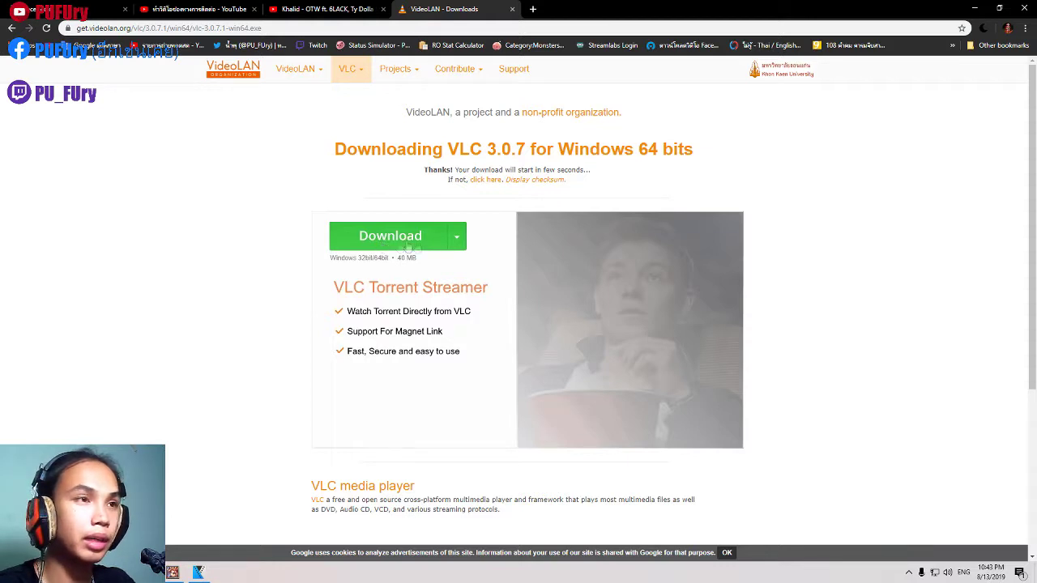
Cancel saving the VLC installer and close both VLC download pages.
left_click(459, 240)
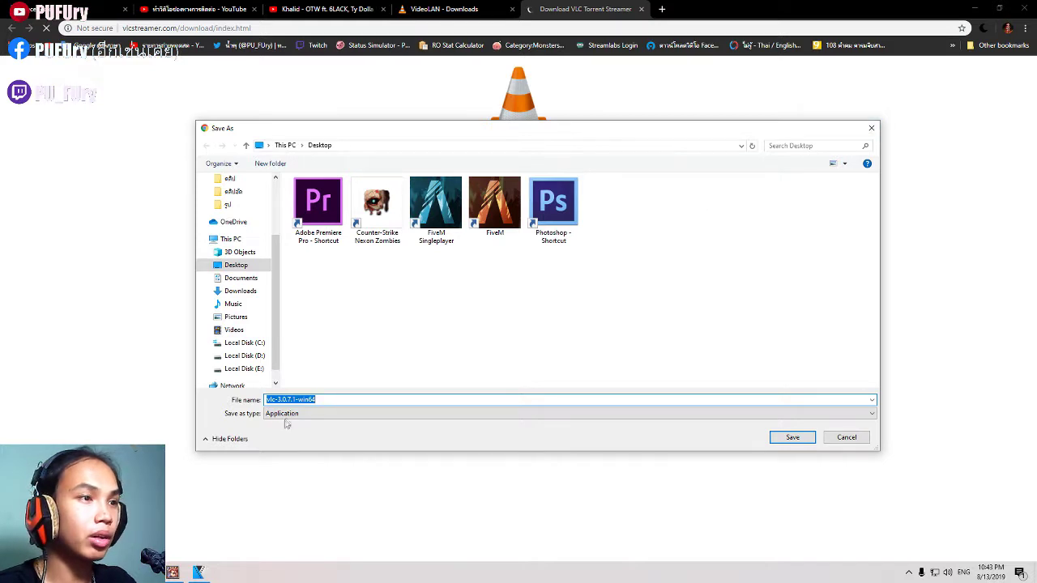
left_click(871, 128)
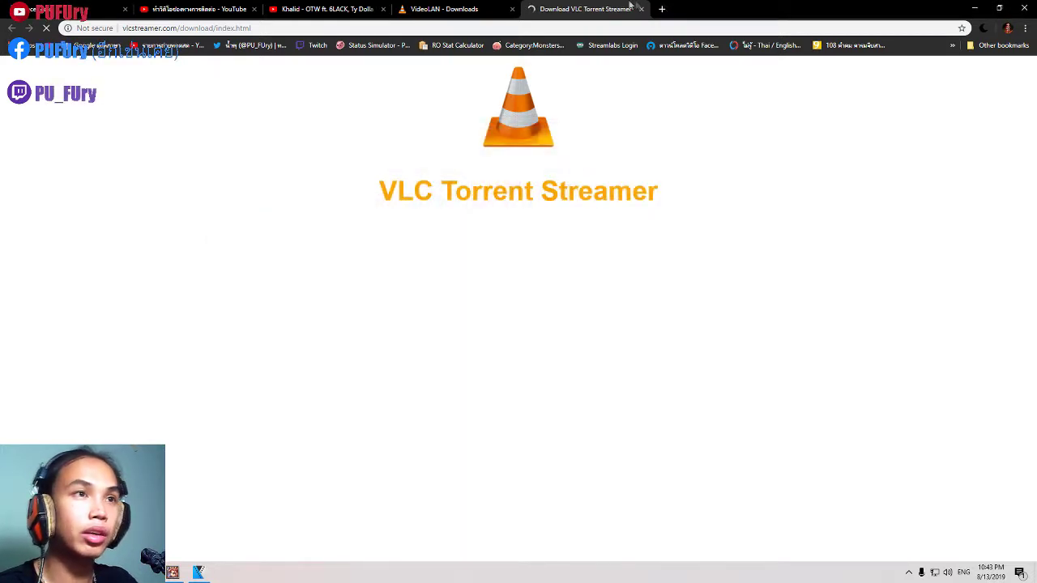
left_click(642, 9)
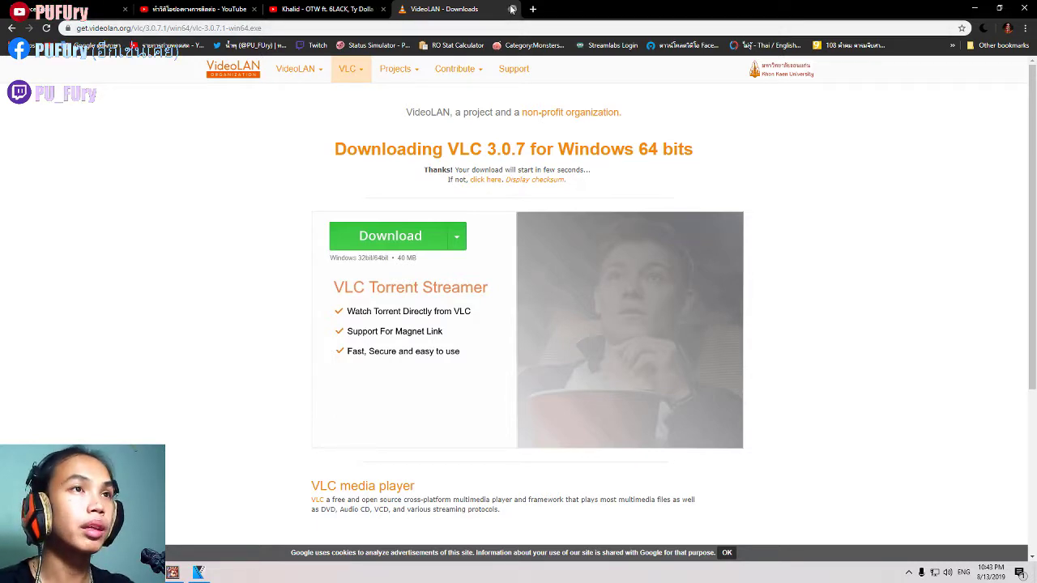
left_click(512, 8)
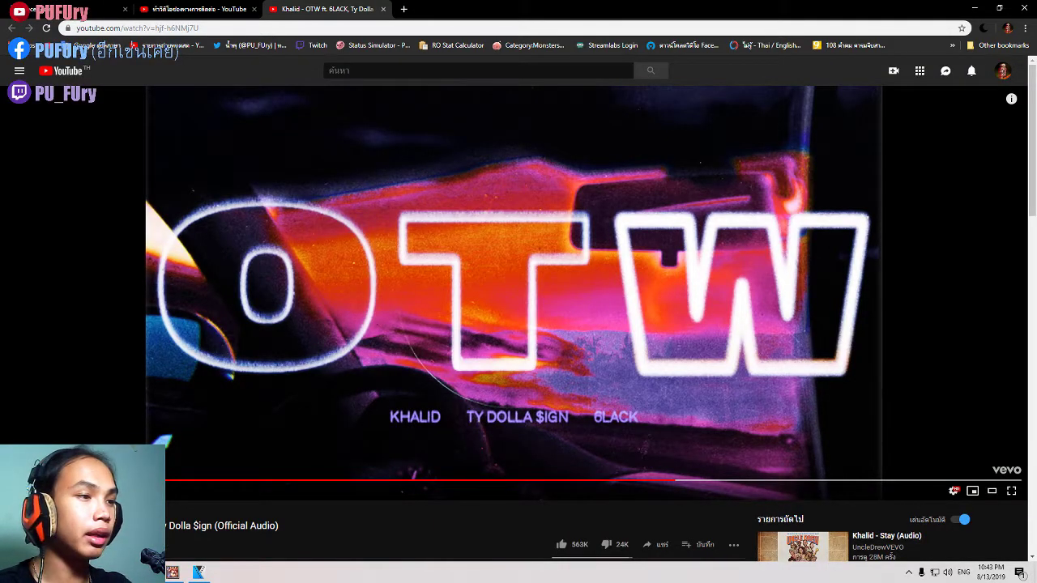
Switch back to OBS and add a new VLC Video Source named F to the scene.
key("alt+Tab")
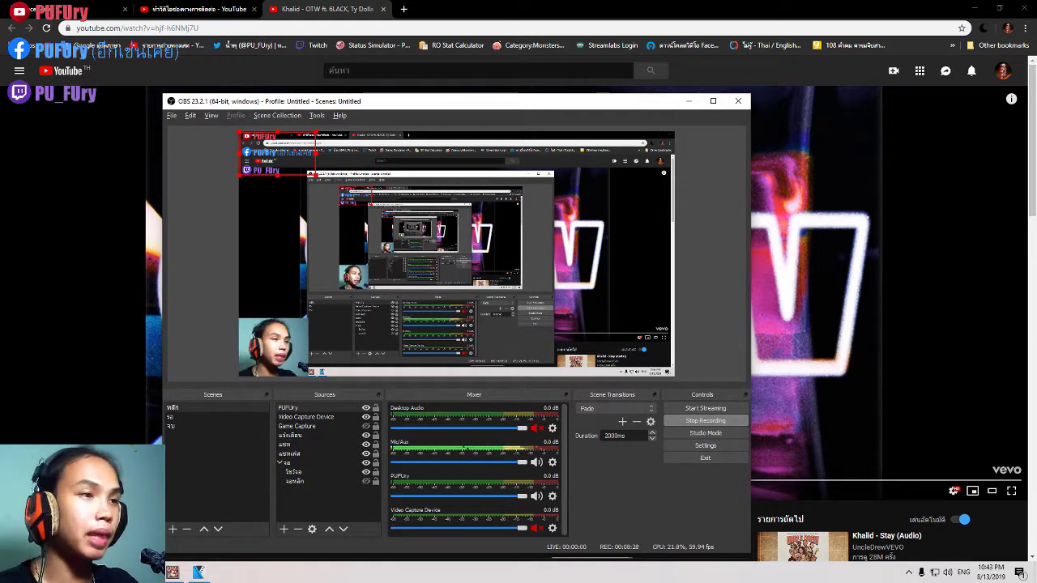
left_click(285, 529)
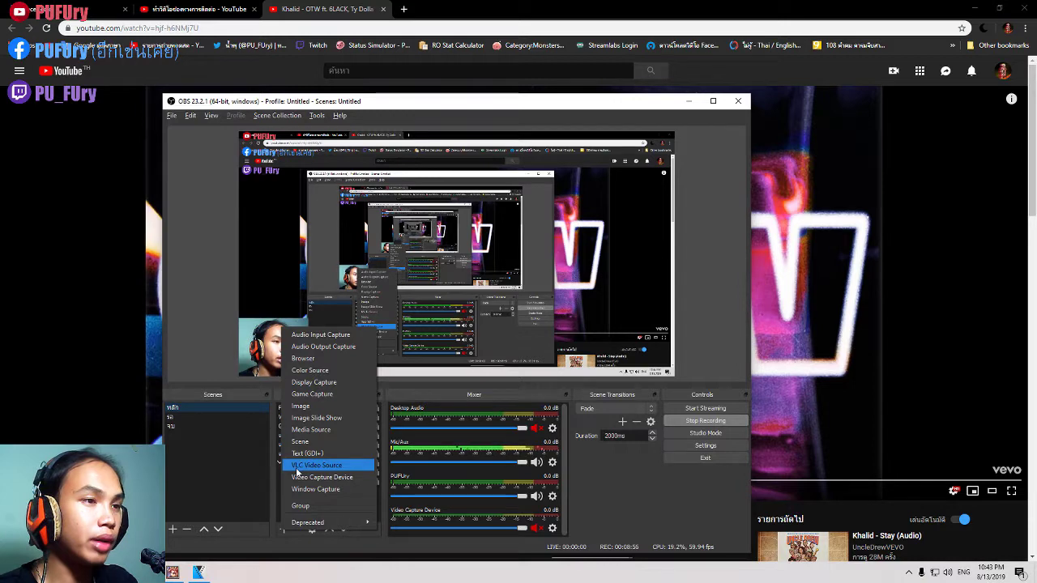
left_click(298, 467)
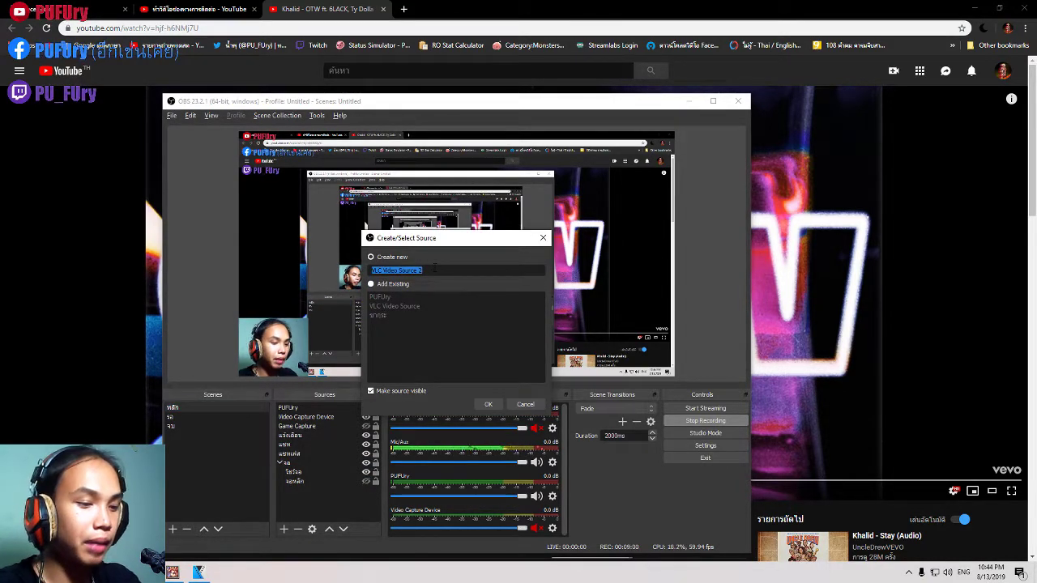
key("BackSpace")
type("F")
left_click(487, 404)
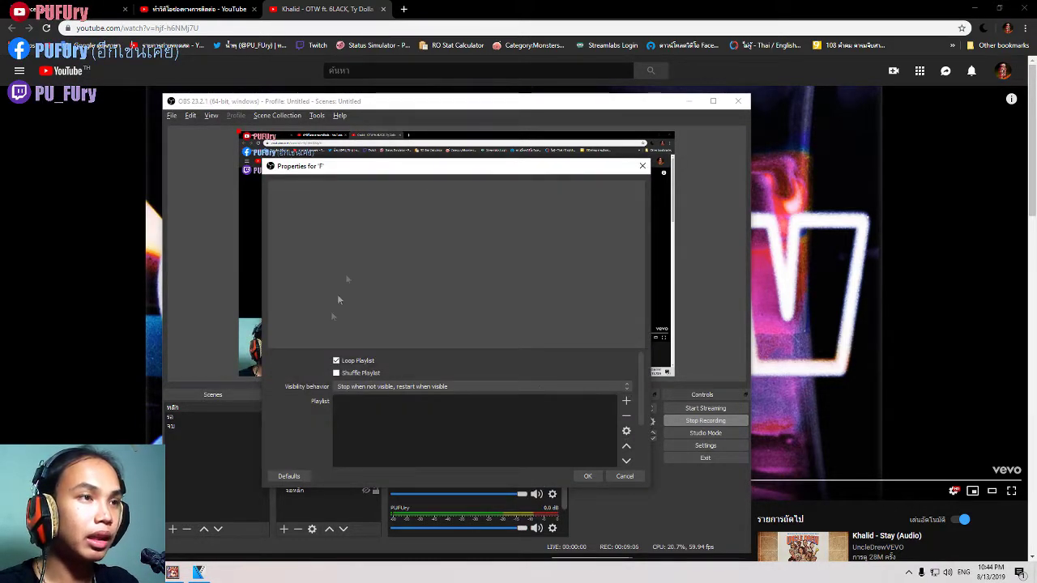
Add the rendered YouTube logo video file to the F source's playlist.
scroll(315, 402, "down", 2)
scroll(316, 404, "up", 2)
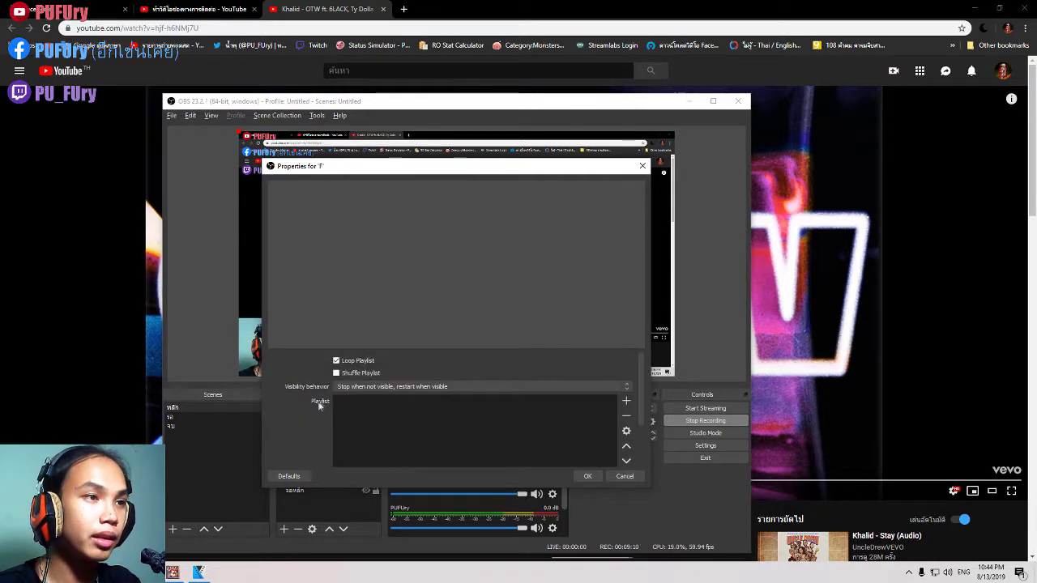
left_click(627, 401)
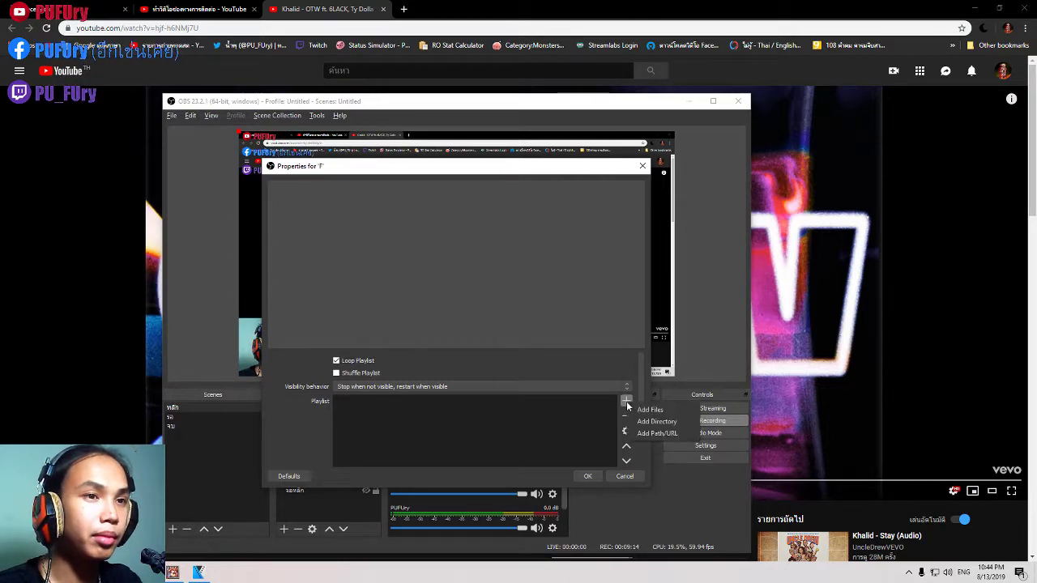
left_click(648, 409)
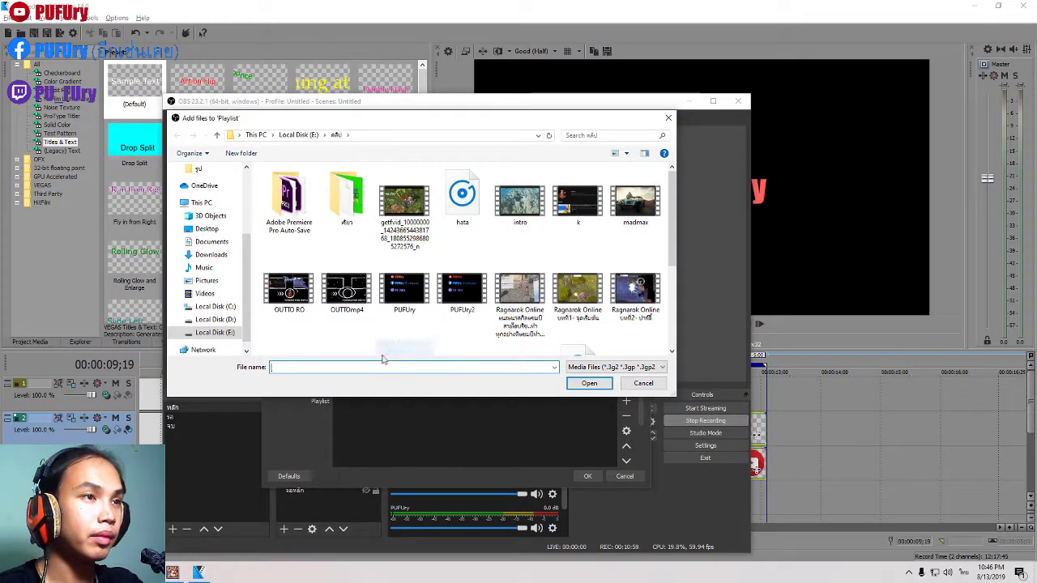
type("ลอ")
key("Down")
key("Return")
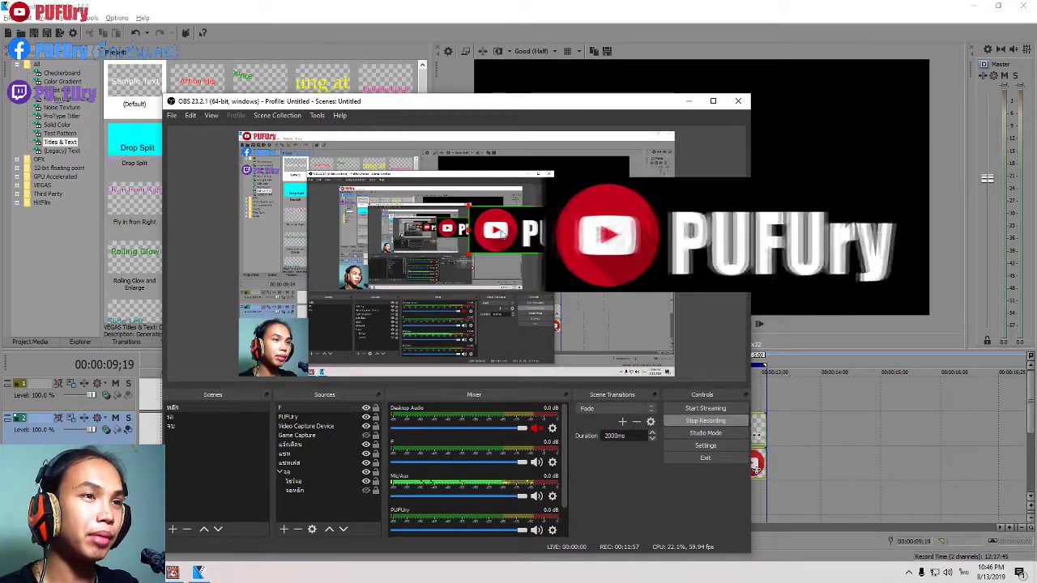
Add a Color Key effect filter with its default name to the F source.
left_click(284, 410)
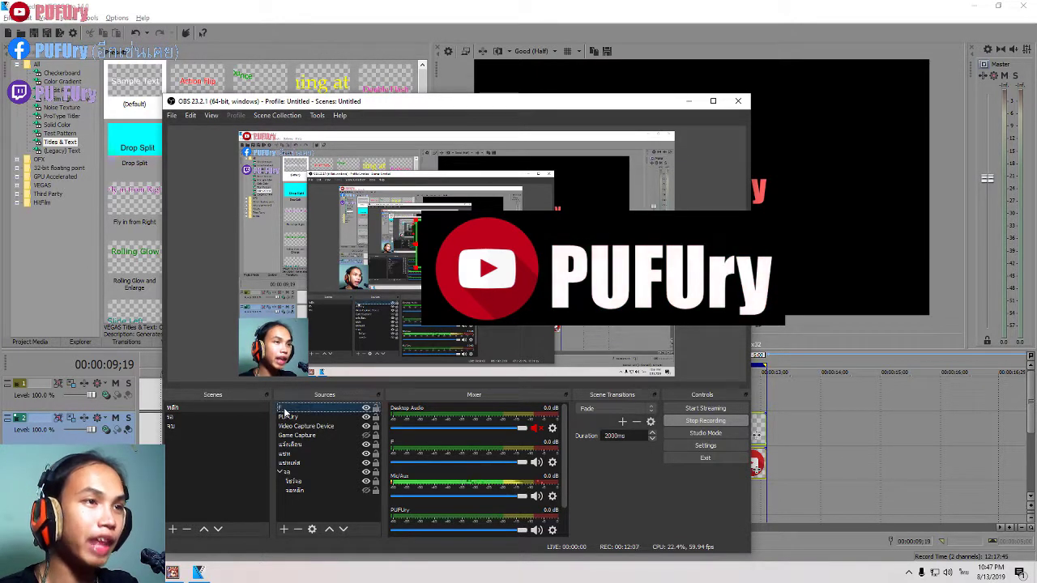
right_click(286, 412)
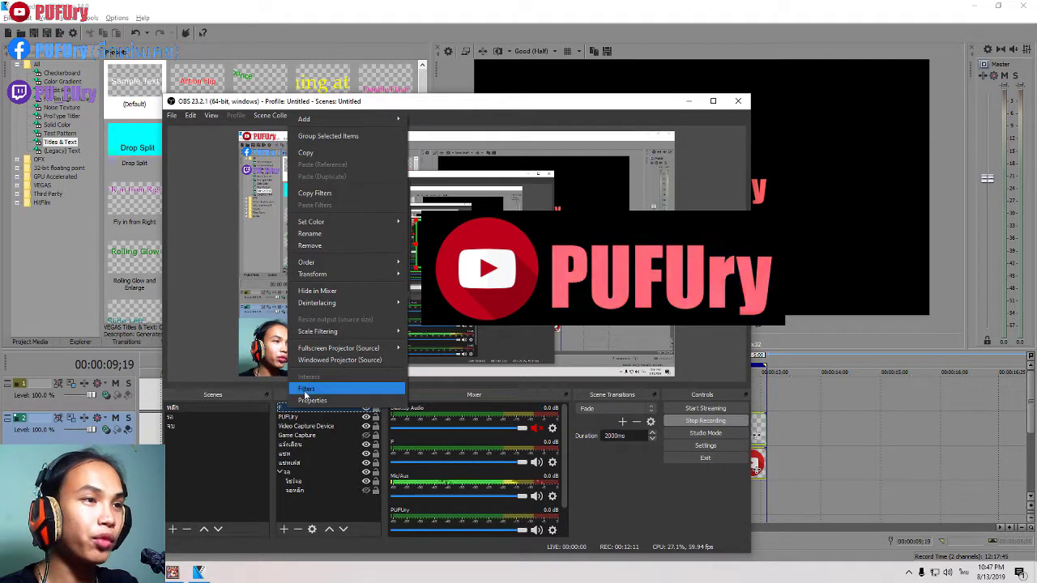
left_click(305, 389)
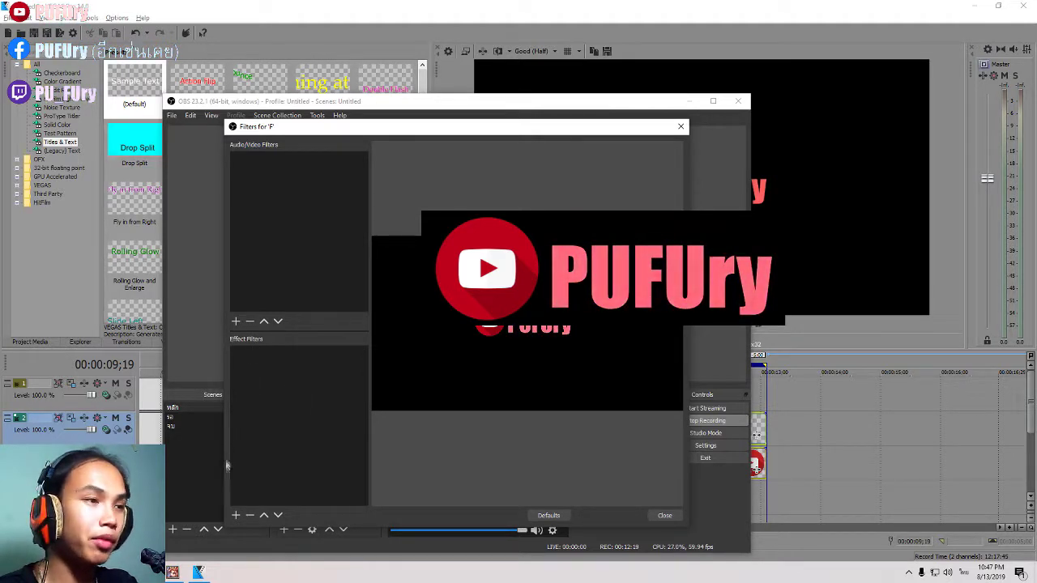
left_click(236, 516)
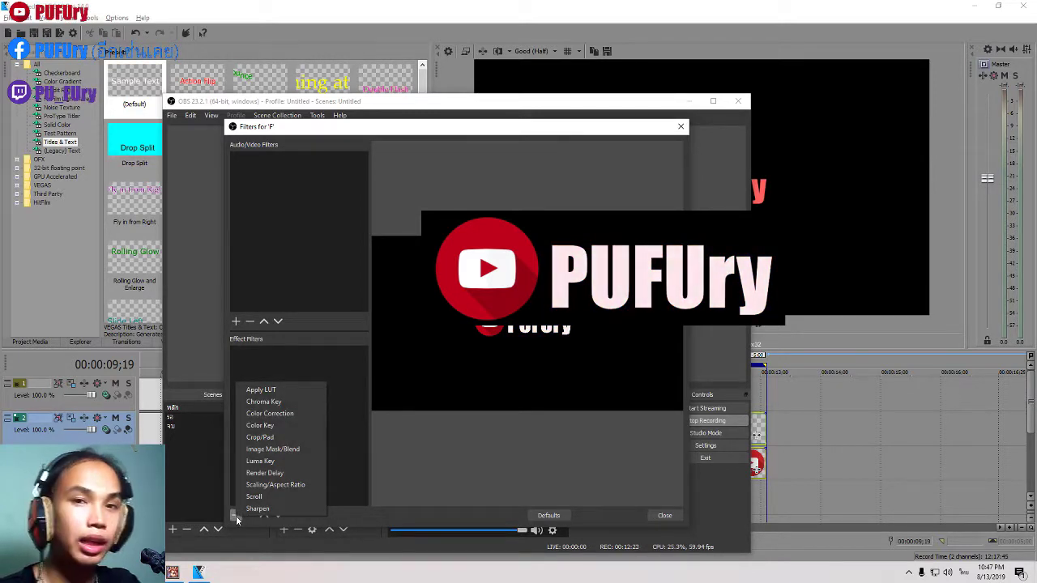
left_click(268, 427)
left_click(425, 349)
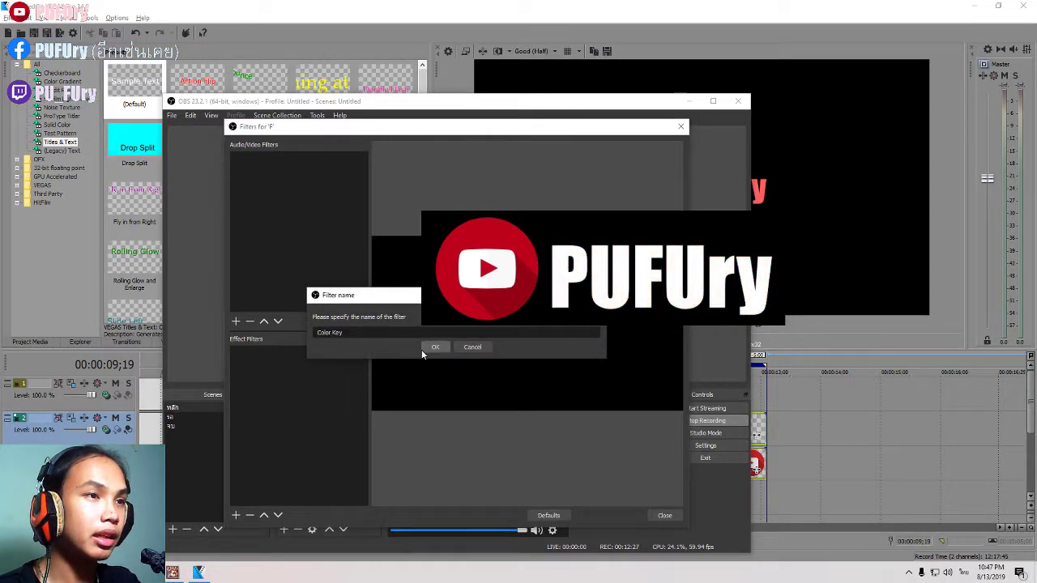
Set the Color Key filter's key colour type to Custom Color and choose black (#000000) as the key colour.
left_click(521, 381)
left_click(520, 382)
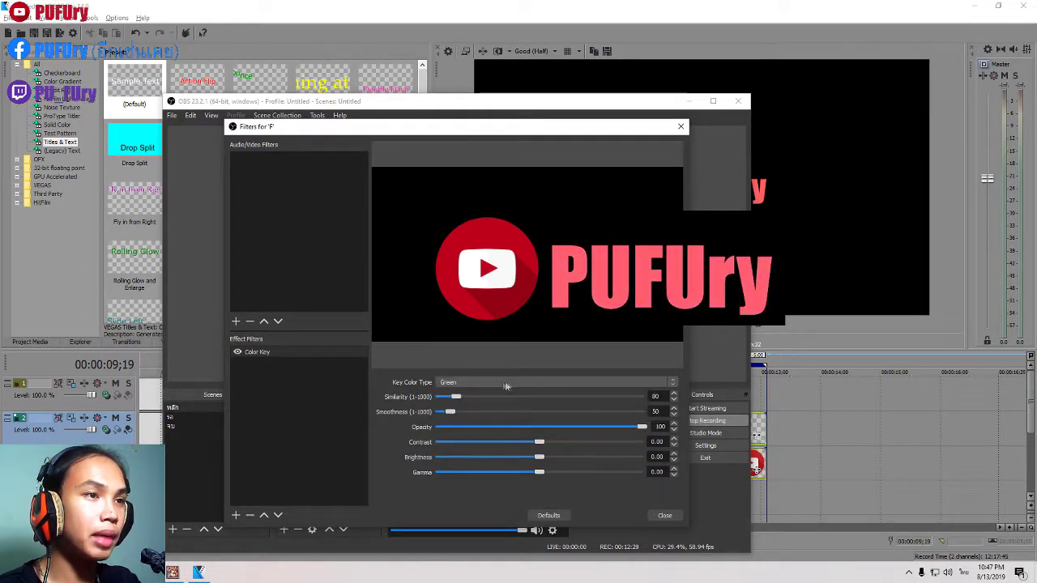
left_click(464, 384)
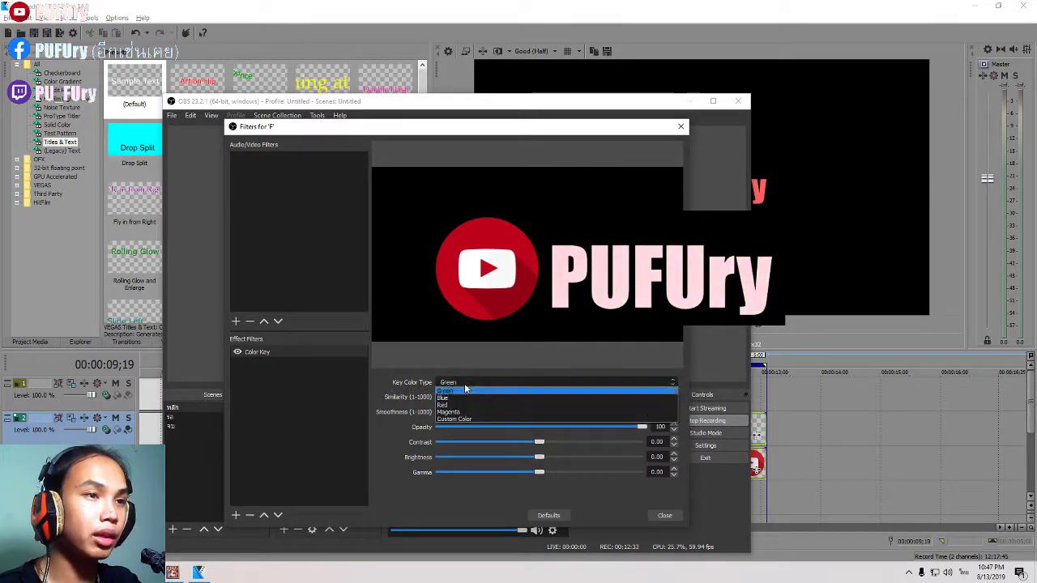
left_click(465, 420)
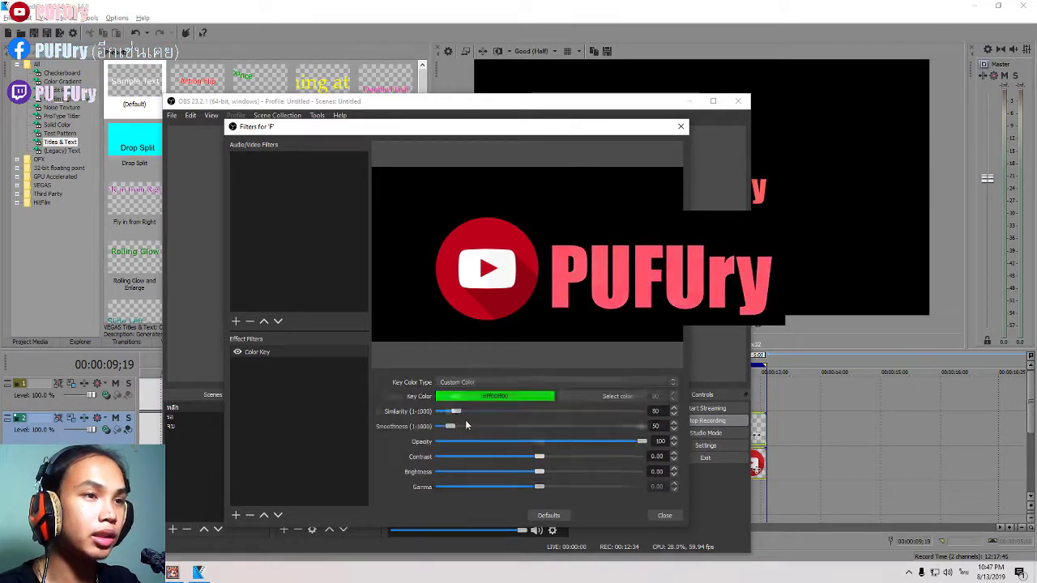
left_click(593, 398)
left_click_drag(586, 308, 592, 347)
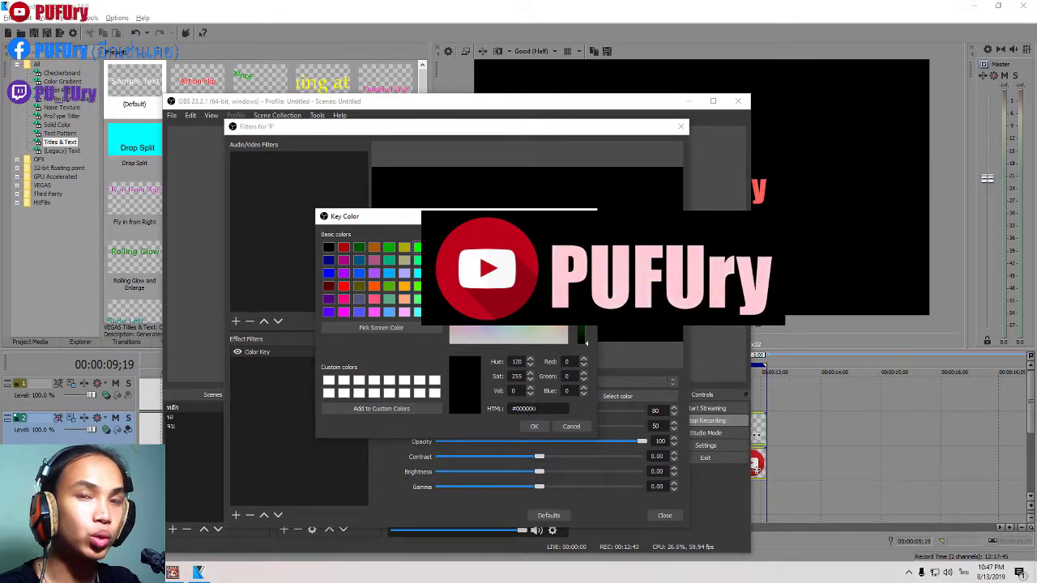
left_click(533, 427)
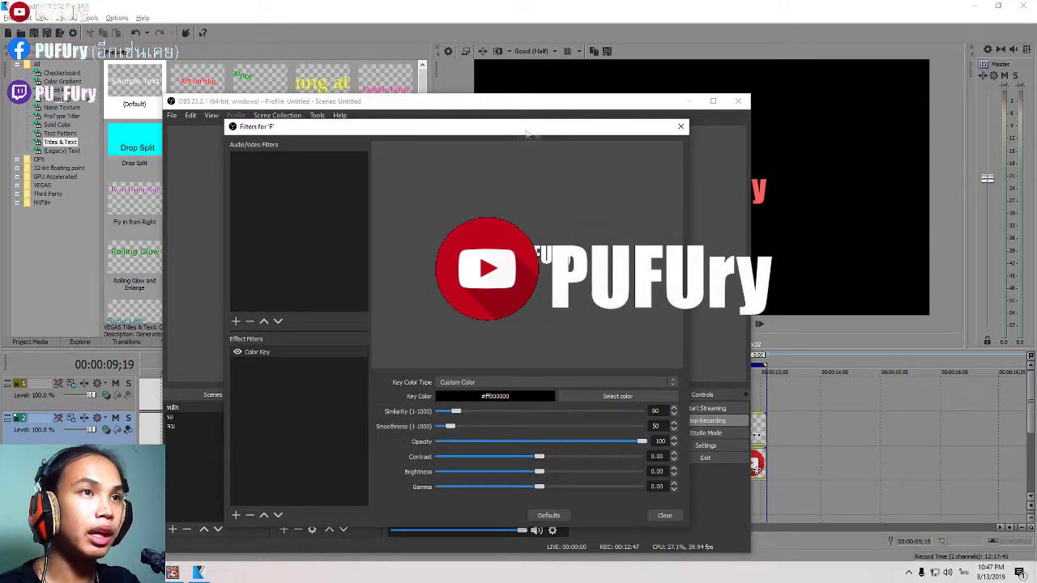
Set the Color Key similarity to 1 and smoothness to 679 while watching the scene preview, and close the filters.
left_click_drag(449, 136, 116, 132)
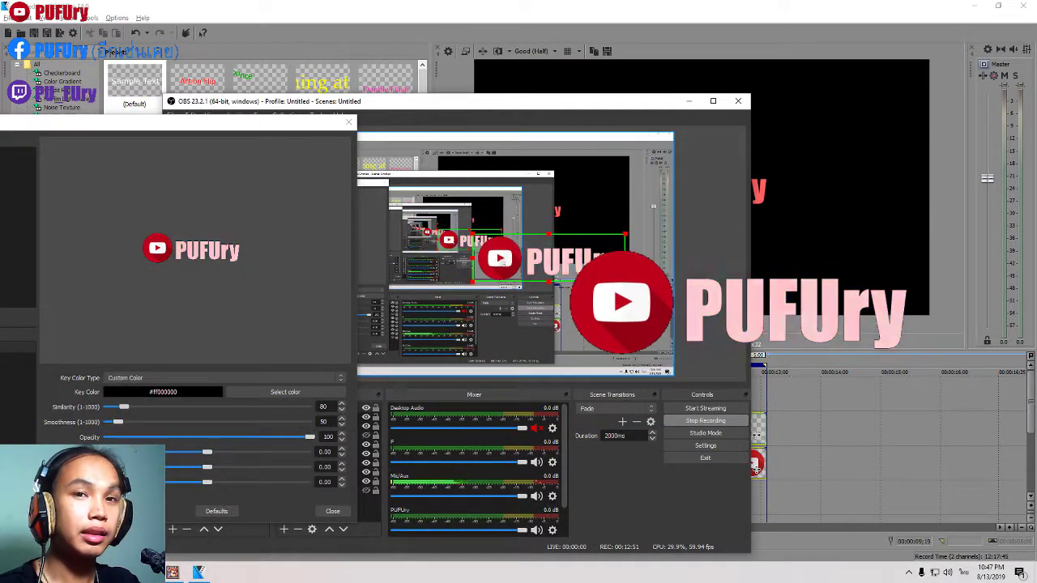
left_click_drag(160, 126, 240, 122)
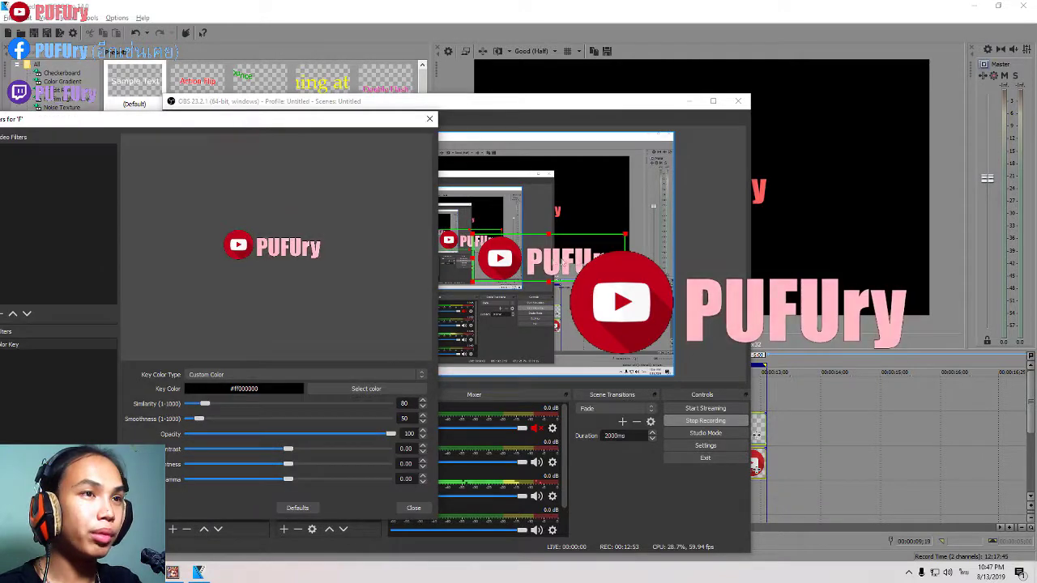
left_click_drag(206, 404, 189, 404)
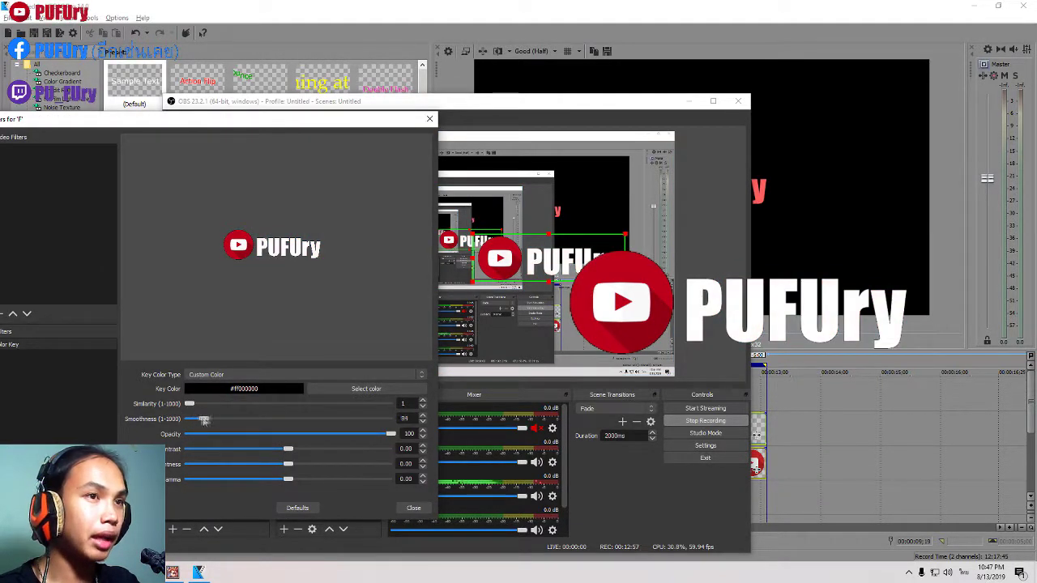
mouse_move(316, 419)
left_mouse_down()
mouse_move(209, 427)
mouse_move(405, 425)
mouse_move(314, 438)
left_mouse_up()
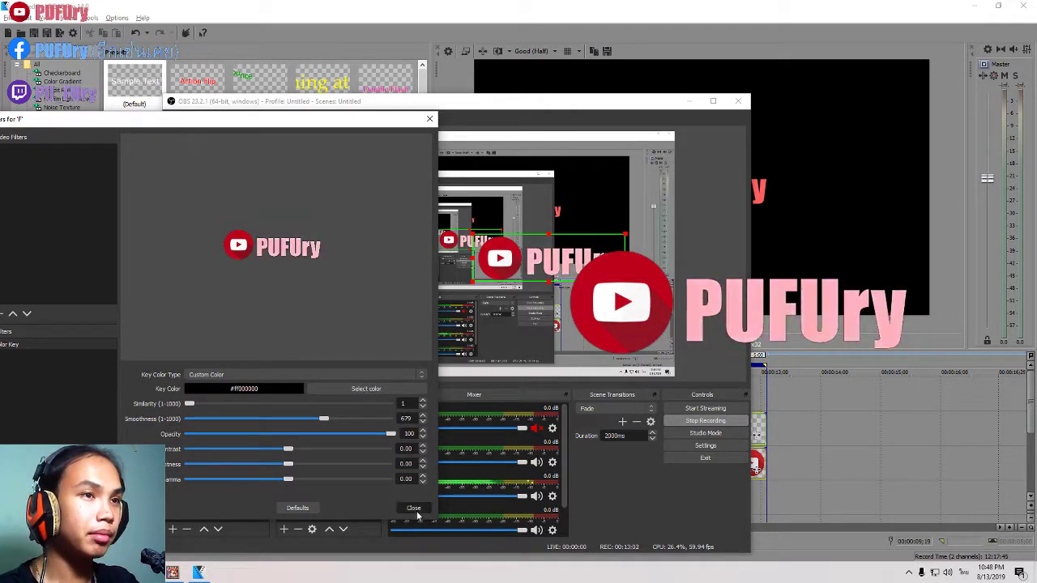
left_click(412, 508)
Place the keyed F logo overlay in the bottom-right corner of the scene canvas.
left_click_drag(550, 342, 528, 341)
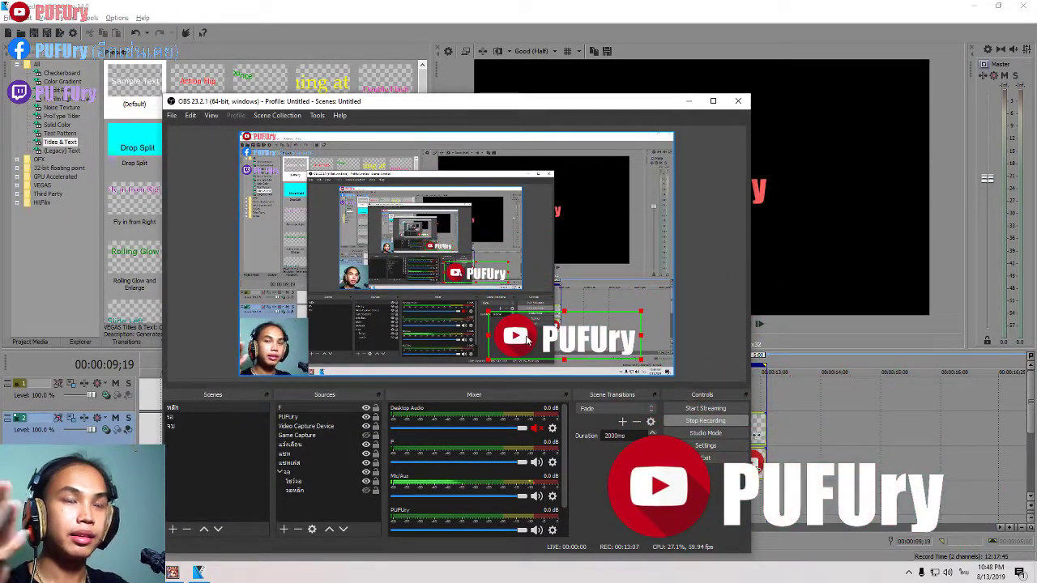
left_click_drag(523, 340, 549, 357)
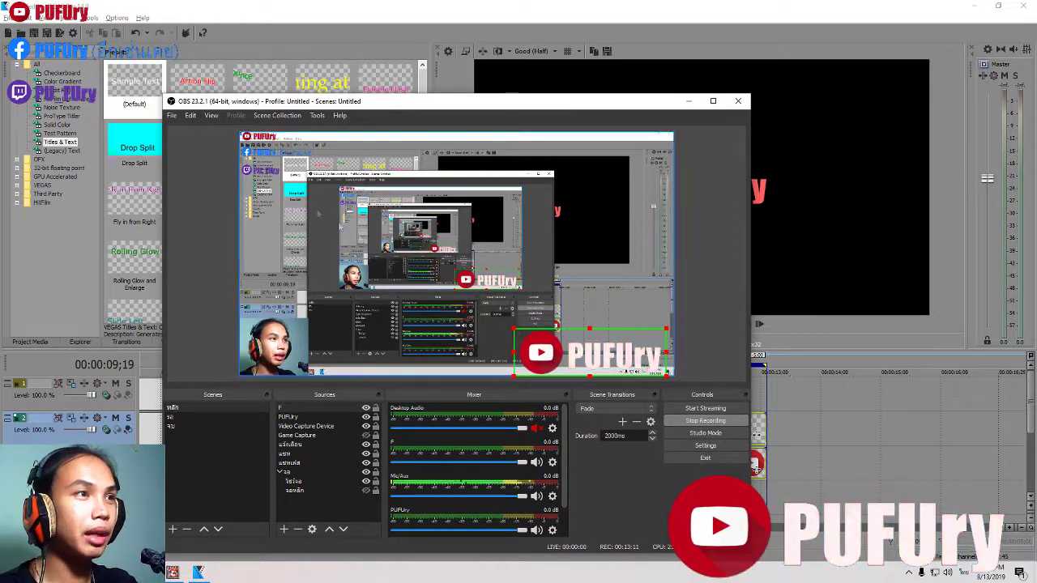
Move the PUFUry social links overlay out of the canvas's top-left corner, enlarge it to about three times its size and place it mid-canvas.
left_click_drag(259, 170, 277, 233)
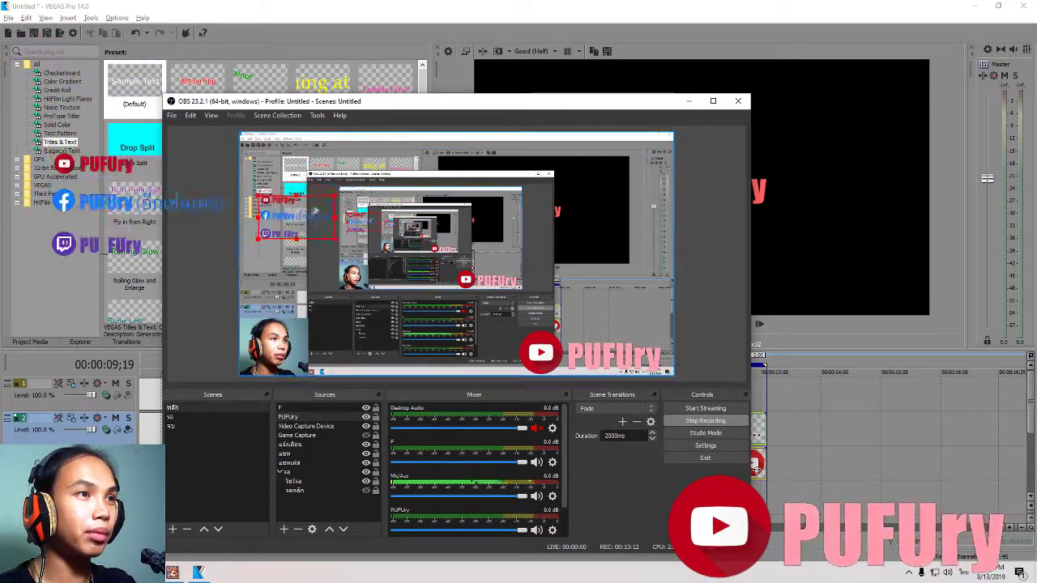
left_click_drag(336, 196, 481, 129)
left_click_drag(407, 172, 469, 260)
Move the F logo overlay along the canvas's lower edge to beside the webcam image, and shift the enlarged social links overlay slightly up above it.
left_click(577, 356)
left_click_drag(577, 357, 371, 357)
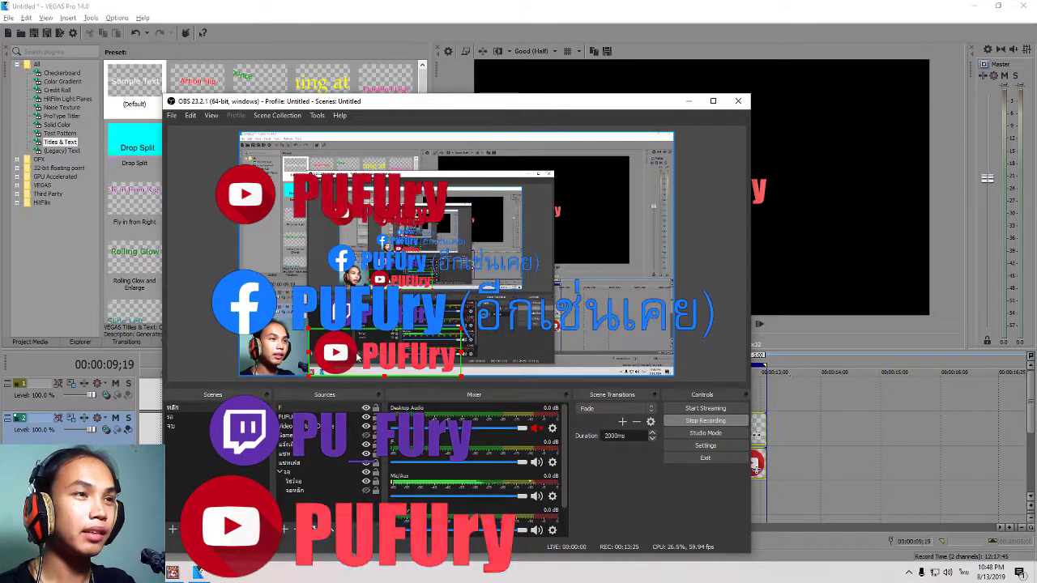
left_click_drag(356, 357, 362, 363)
left_click(344, 312)
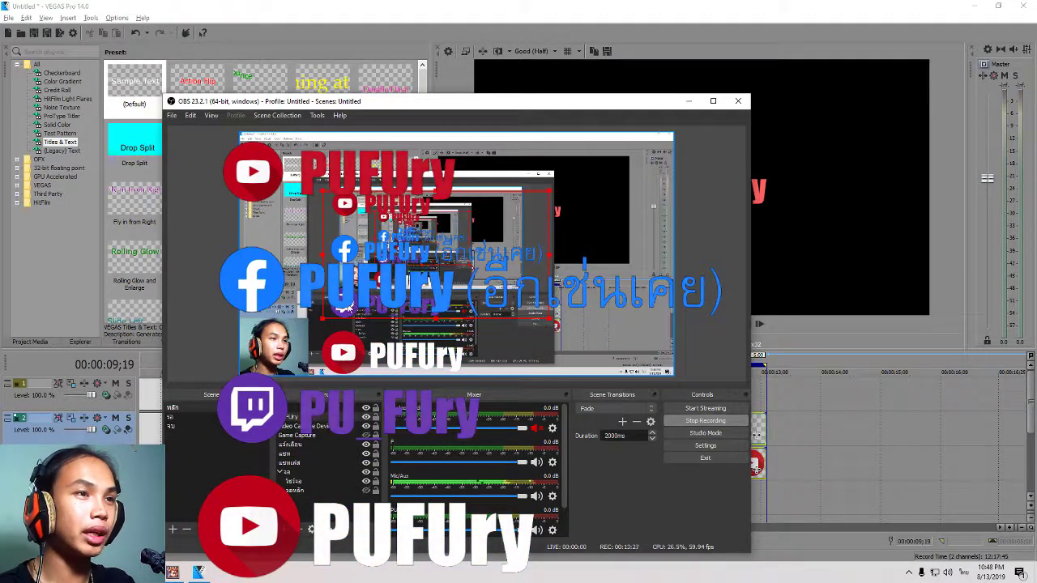